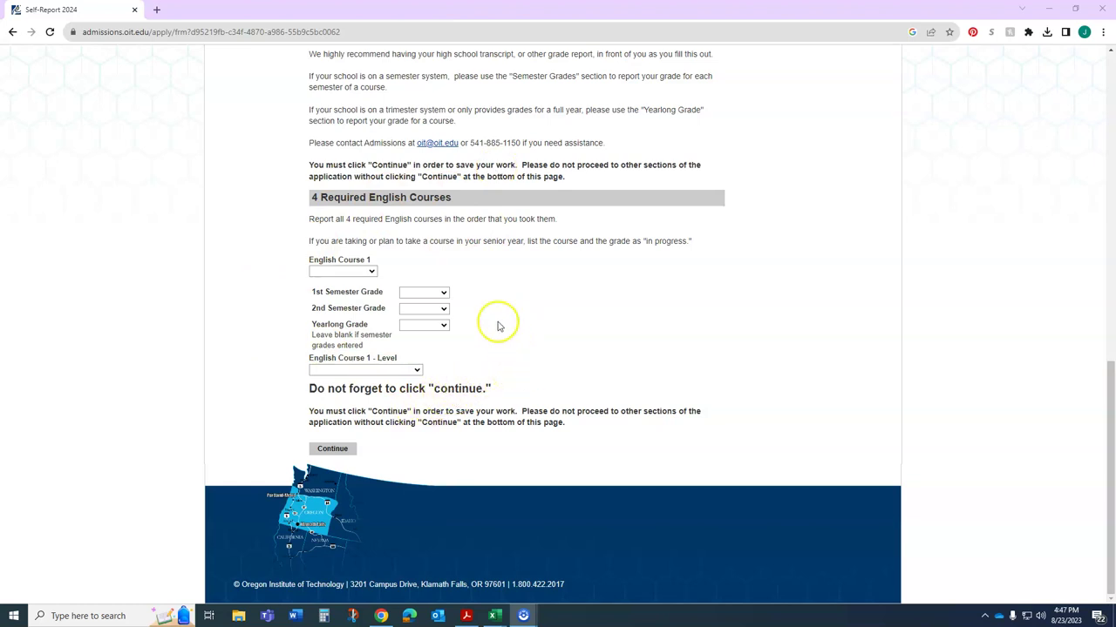
- Choose English Course 1 as the first of the required English courses
{"action": "left_click", "coordinate": [370, 271]}
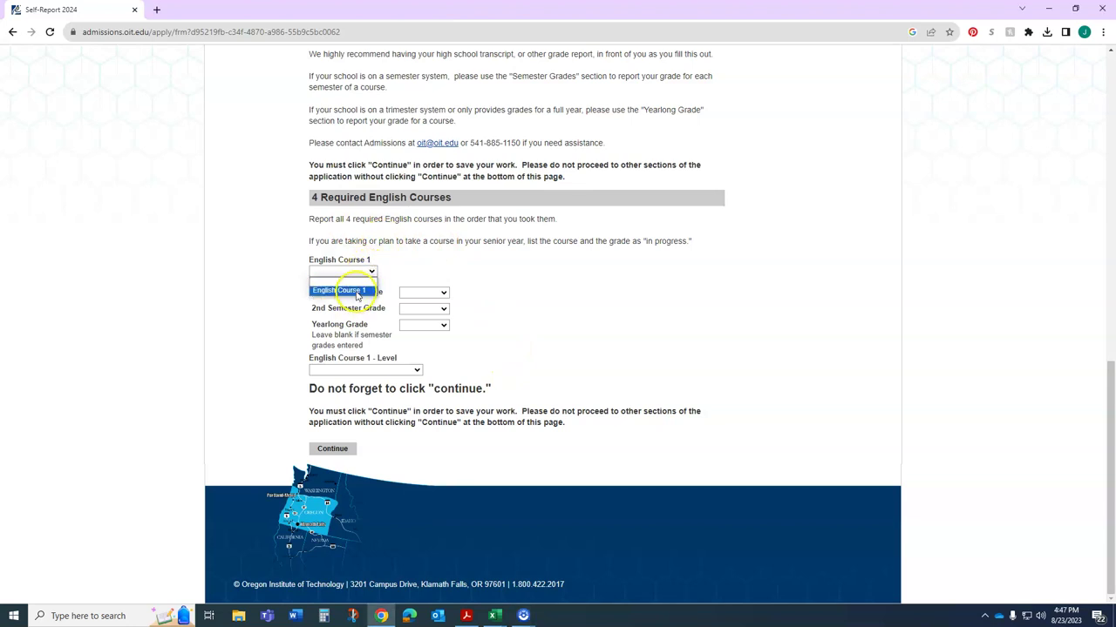
{"action": "left_click", "coordinate": [356, 292]}
{"action": "left_click", "coordinate": [425, 269]}
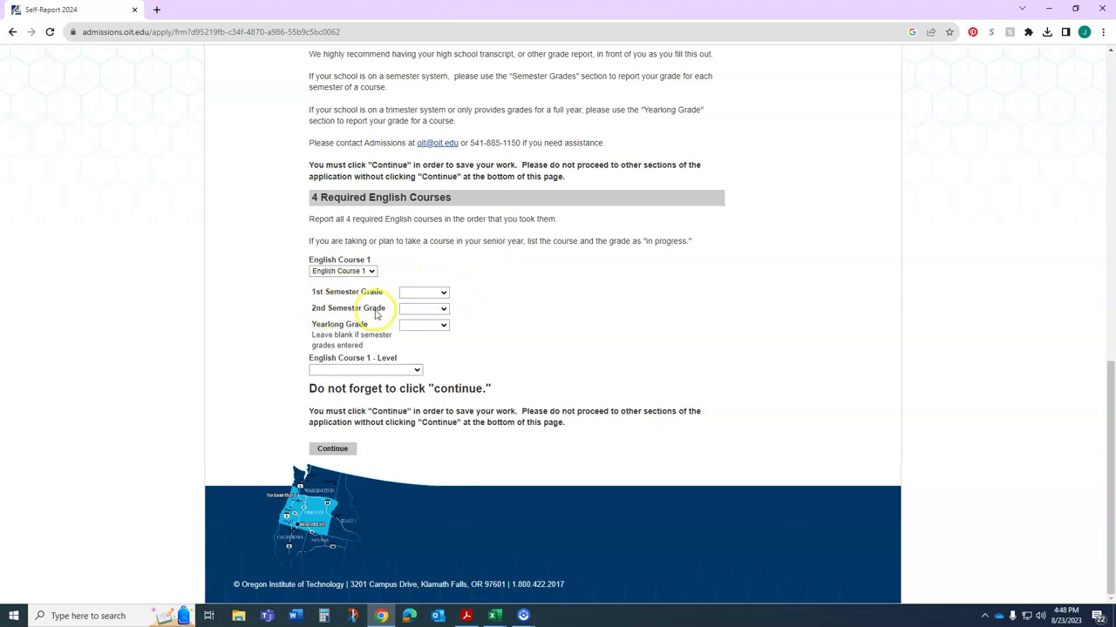
- Set English Course 1's 1st semester grade to A and its 2nd semester grade to A-
{"action": "left_click", "coordinate": [423, 293]}
{"action": "left_click", "coordinate": [418, 322]}
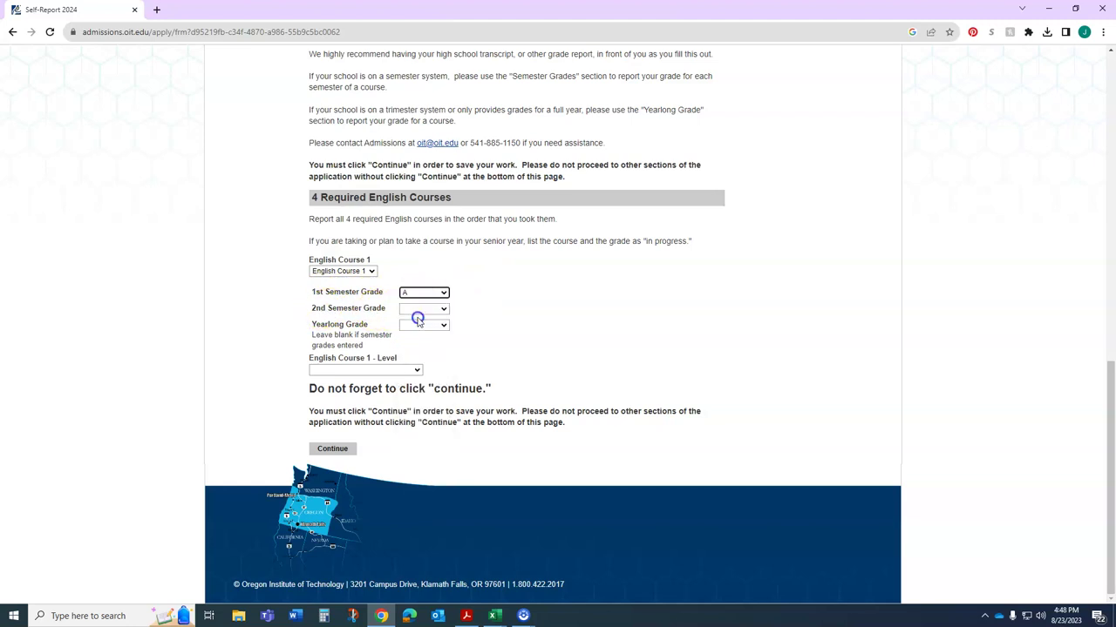
{"action": "left_click", "coordinate": [423, 309]}
{"action": "left_click", "coordinate": [420, 347]}
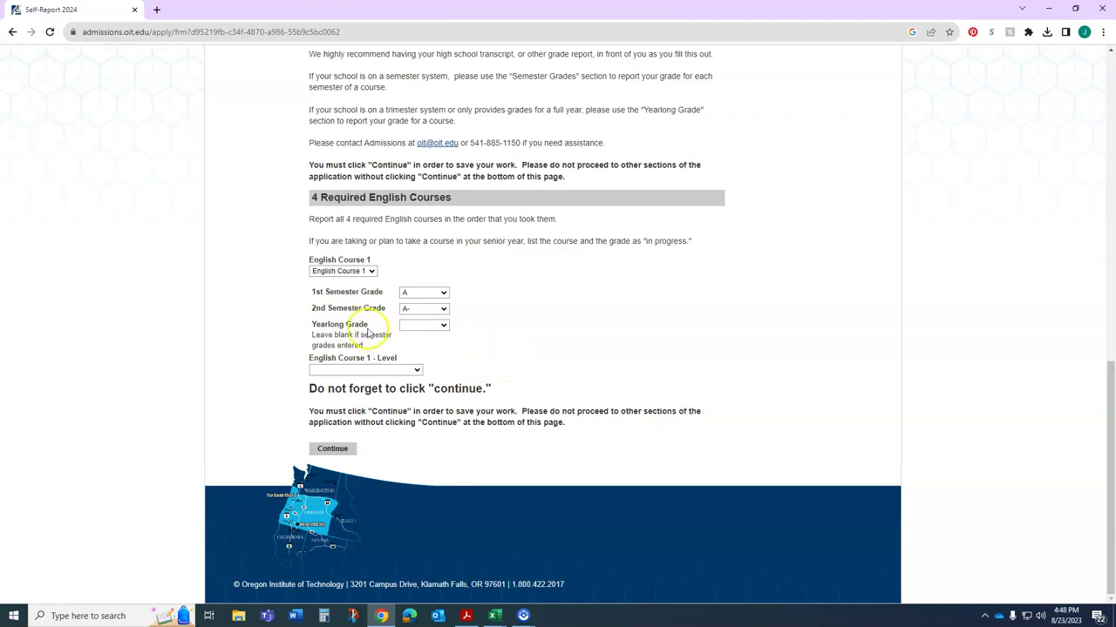
- Clear both semester grades of English Course 1 back to blank
{"action": "left_click", "coordinate": [413, 293]}
{"action": "left_click", "coordinate": [411, 304]}
{"action": "left_click", "coordinate": [414, 310]}
{"action": "left_click", "coordinate": [414, 319]}
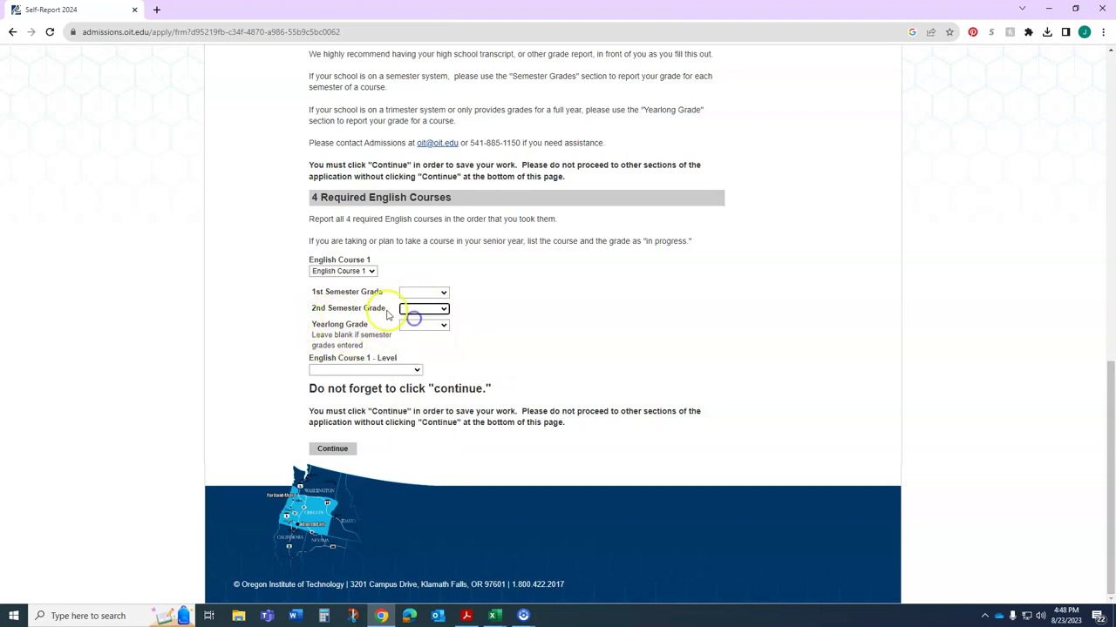
- Try a yearlong grade of A for English Course 1 and reset it to blank
{"action": "left_click", "coordinate": [424, 325]}
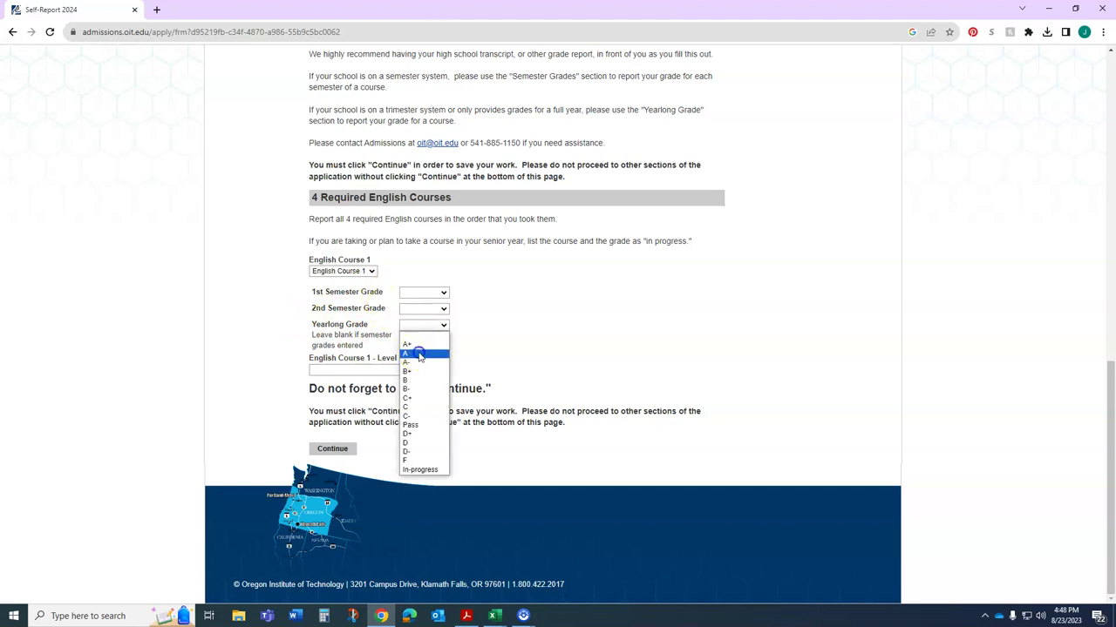
{"action": "left_click", "coordinate": [416, 351]}
{"action": "left_click", "coordinate": [444, 325]}
{"action": "left_click", "coordinate": [432, 335]}
- Set both semester grades of English Course 1 to A and its level to Standard
{"action": "left_click", "coordinate": [424, 293]}
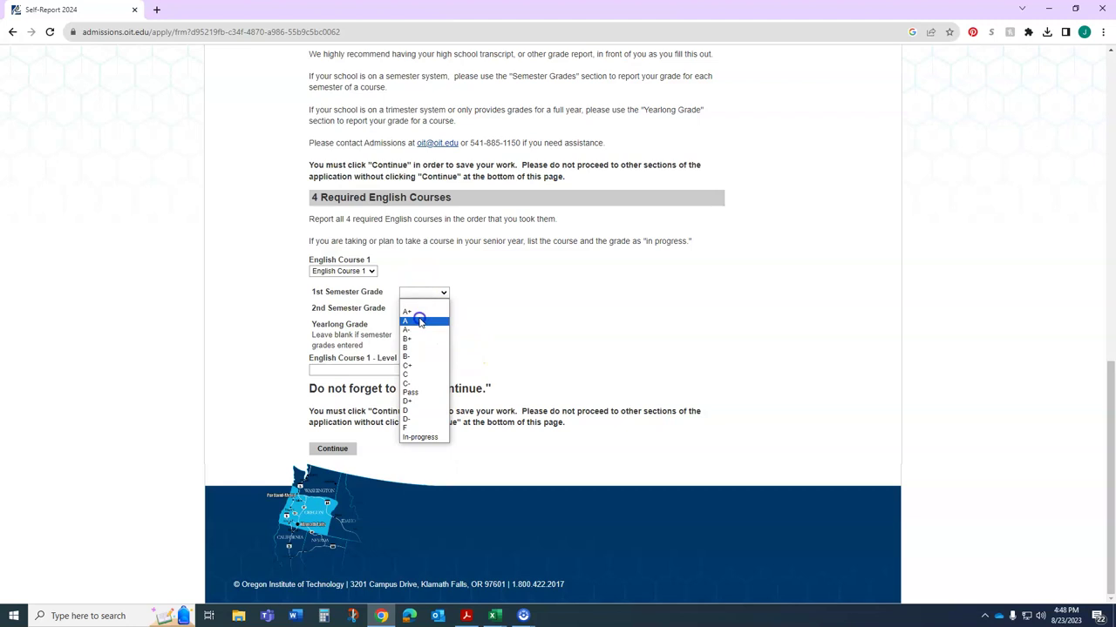
{"action": "left_click", "coordinate": [419, 322]}
{"action": "left_click", "coordinate": [423, 308]}
{"action": "left_click", "coordinate": [421, 339]}
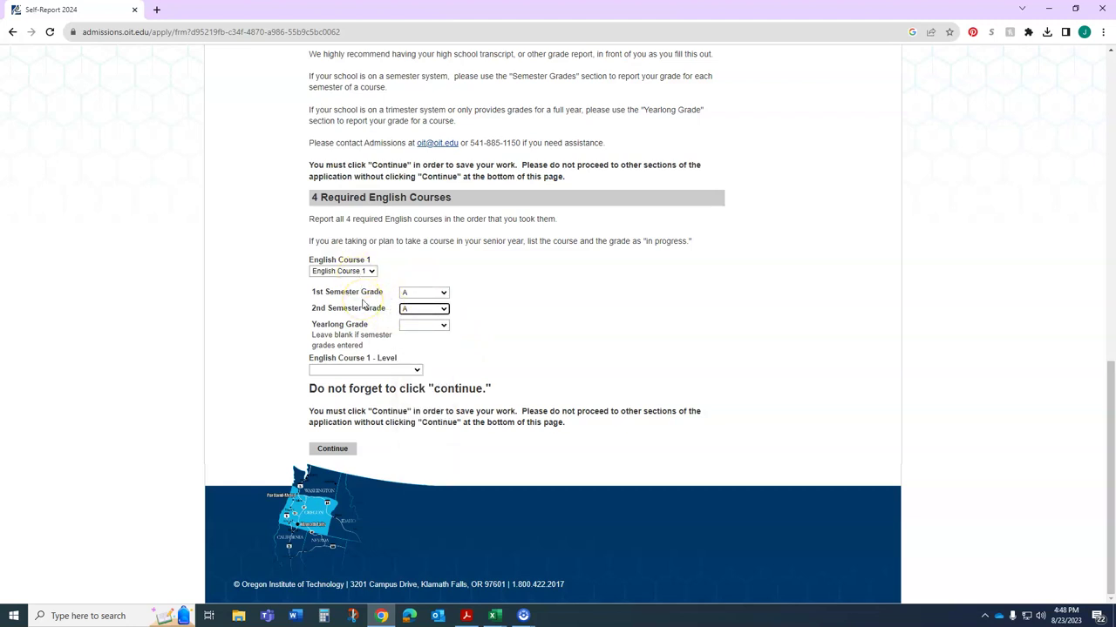
{"action": "left_click", "coordinate": [402, 372]}
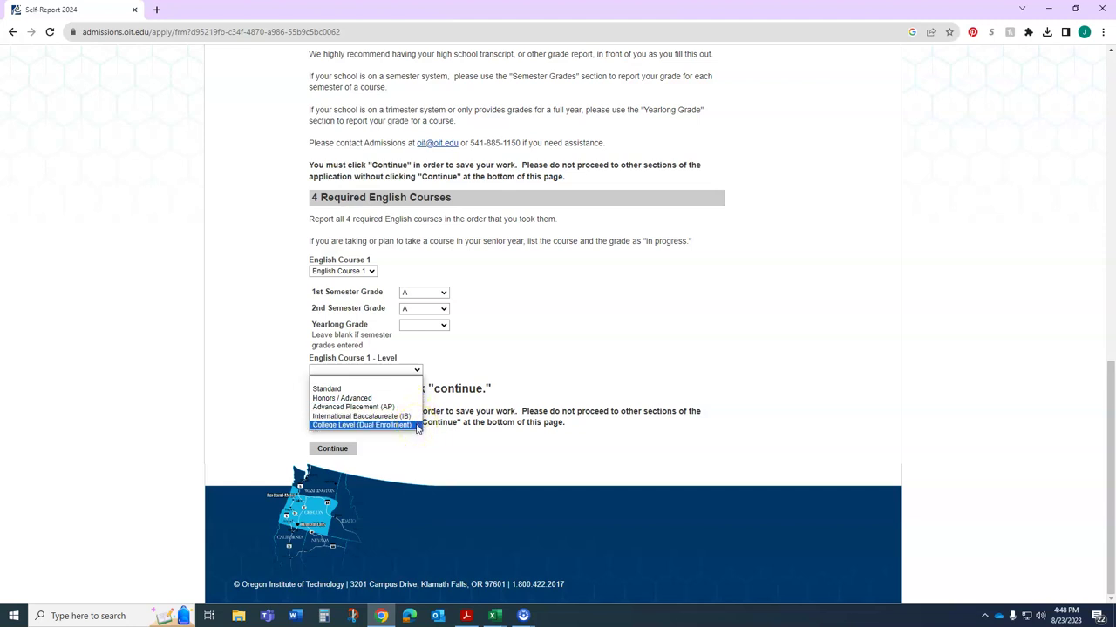
{"action": "left_click", "coordinate": [219, 459]}
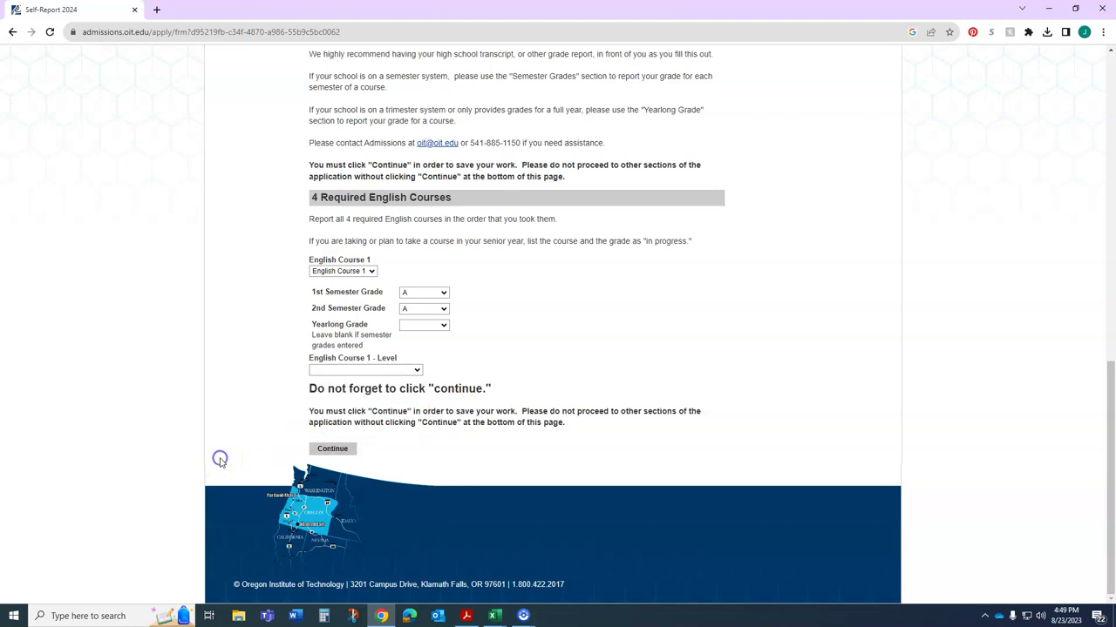
{"action": "left_click", "coordinate": [410, 373]}
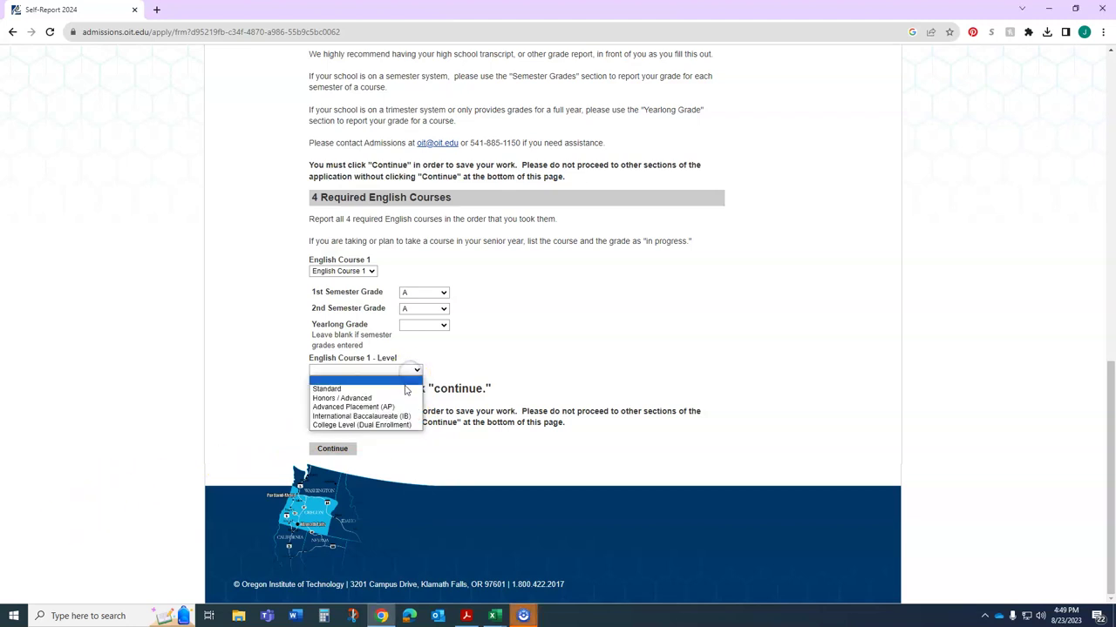
{"action": "left_click", "coordinate": [404, 389]}
{"action": "scroll", "coordinate": [383, 366], "scroll_direction": "down", "scroll_amount": 1}
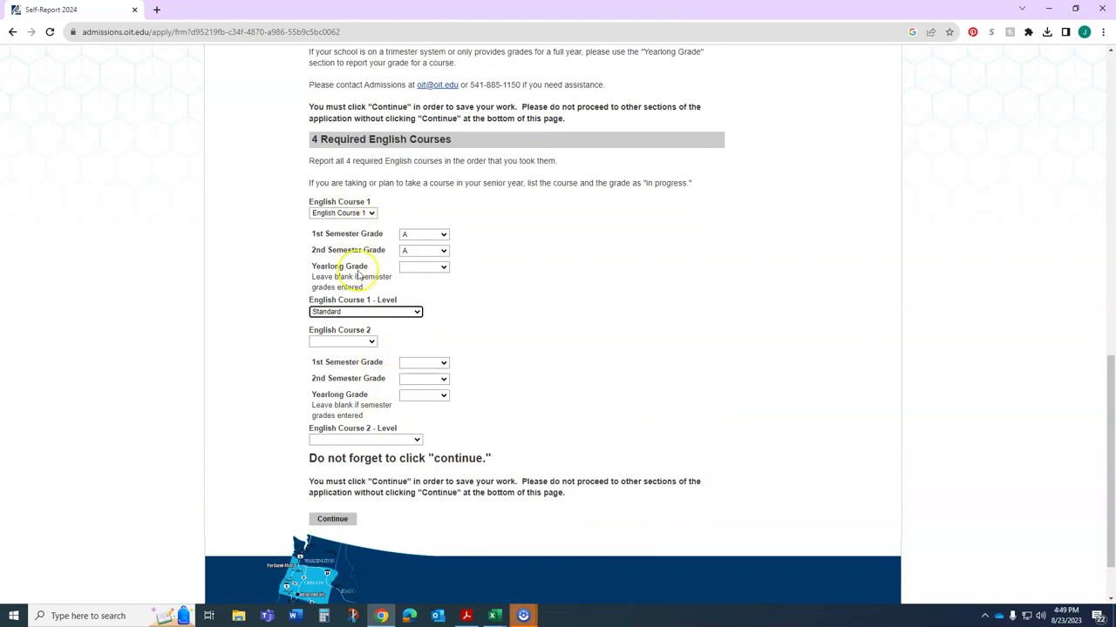
- Report English Course 2 with semester grades A and A- at the Standard level
{"action": "left_click", "coordinate": [364, 344]}
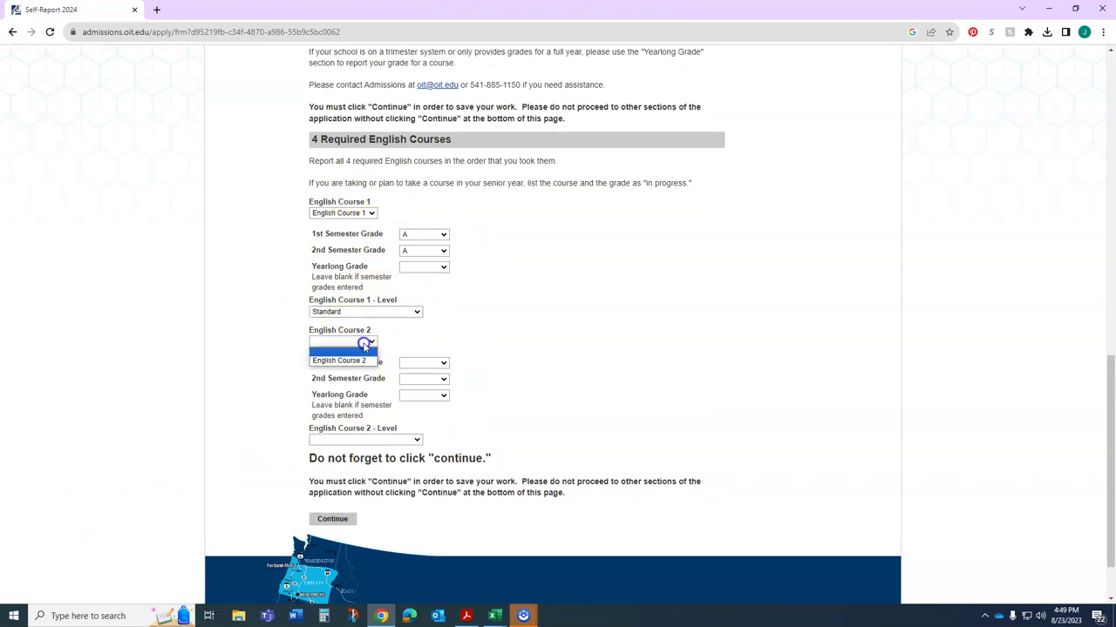
{"action": "left_click", "coordinate": [366, 360]}
{"action": "left_click", "coordinate": [427, 362]}
{"action": "left_click", "coordinate": [428, 392]}
{"action": "left_click", "coordinate": [422, 380]}
{"action": "left_click", "coordinate": [417, 416]}
{"action": "left_click", "coordinate": [412, 440]}
{"action": "left_click", "coordinate": [386, 452]}
- Report English Course 3 with semester grades B+ and A at the Advanced Placement (AP) level
{"action": "scroll", "coordinate": [369, 301], "scroll_direction": "down", "scroll_amount": 2}
{"action": "left_click", "coordinate": [366, 271]}
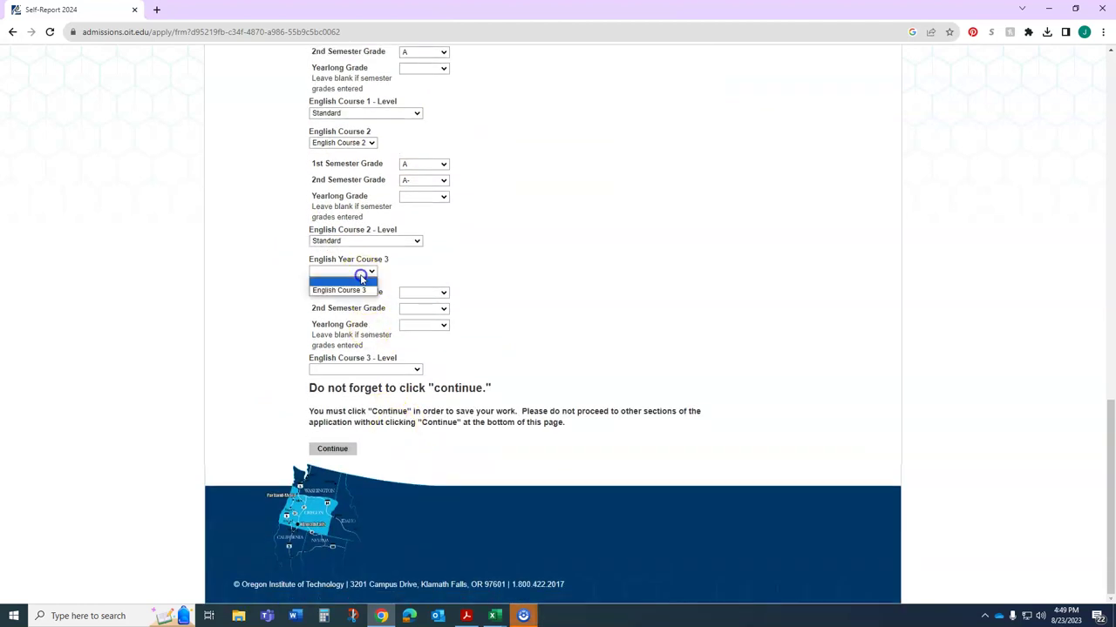
{"action": "left_click", "coordinate": [359, 289]}
{"action": "left_click", "coordinate": [424, 292]}
{"action": "left_click", "coordinate": [410, 339]}
{"action": "left_click", "coordinate": [423, 308]}
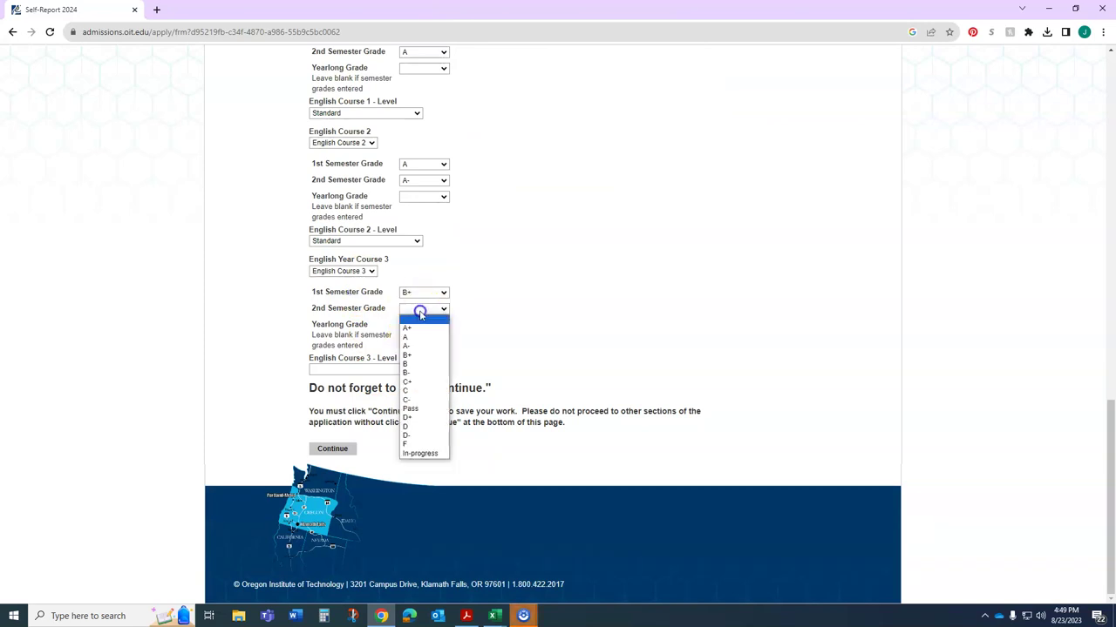
{"action": "left_click", "coordinate": [421, 340]}
{"action": "left_click", "coordinate": [373, 370]}
{"action": "left_click", "coordinate": [366, 406]}
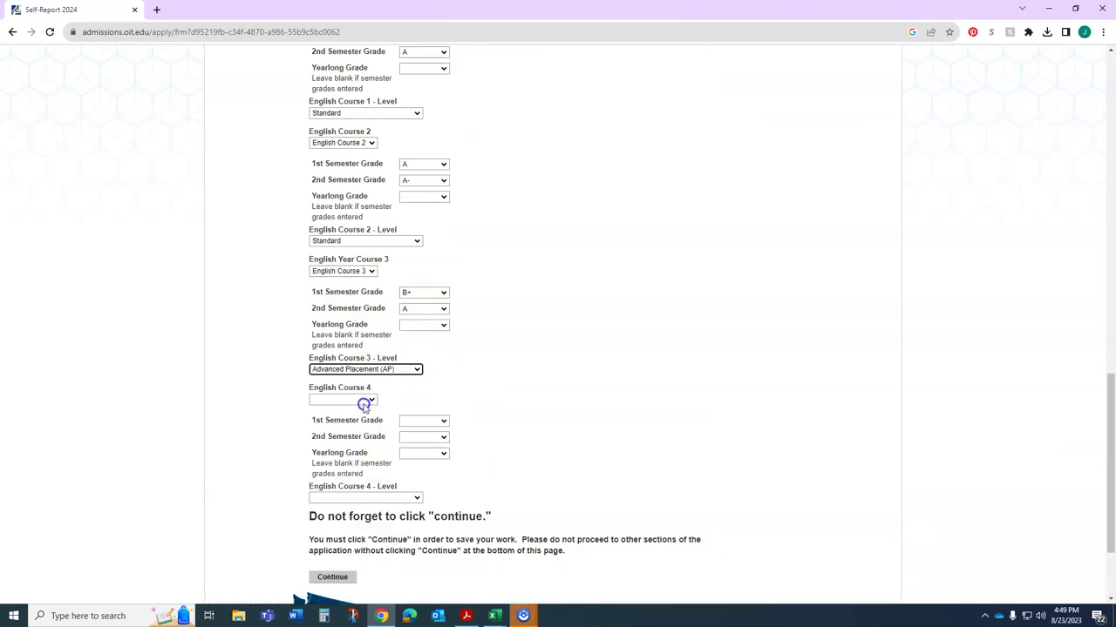
- Choose English Course 4 as the fourth required English course
{"action": "left_click", "coordinate": [360, 399]}
{"action": "left_click", "coordinate": [353, 419]}
{"action": "scroll", "coordinate": [490, 387], "scroll_direction": "down", "scroll_amount": 2}
- Set English Course 4's 1st semester grade to A and its 2nd semester grade to B+
{"action": "left_click", "coordinate": [436, 292]}
{"action": "left_click", "coordinate": [434, 322]}
{"action": "left_click", "coordinate": [433, 308]}
{"action": "left_click", "coordinate": [432, 355]}
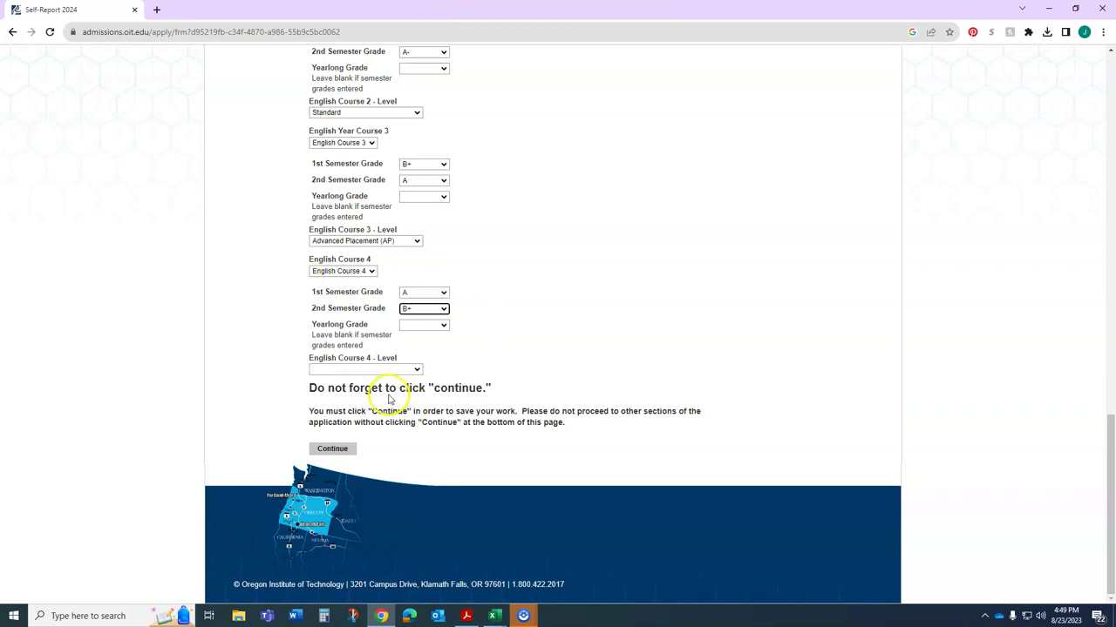
- Change both semester grades of English Course 4 to In-progress
{"action": "left_click", "coordinate": [436, 308]}
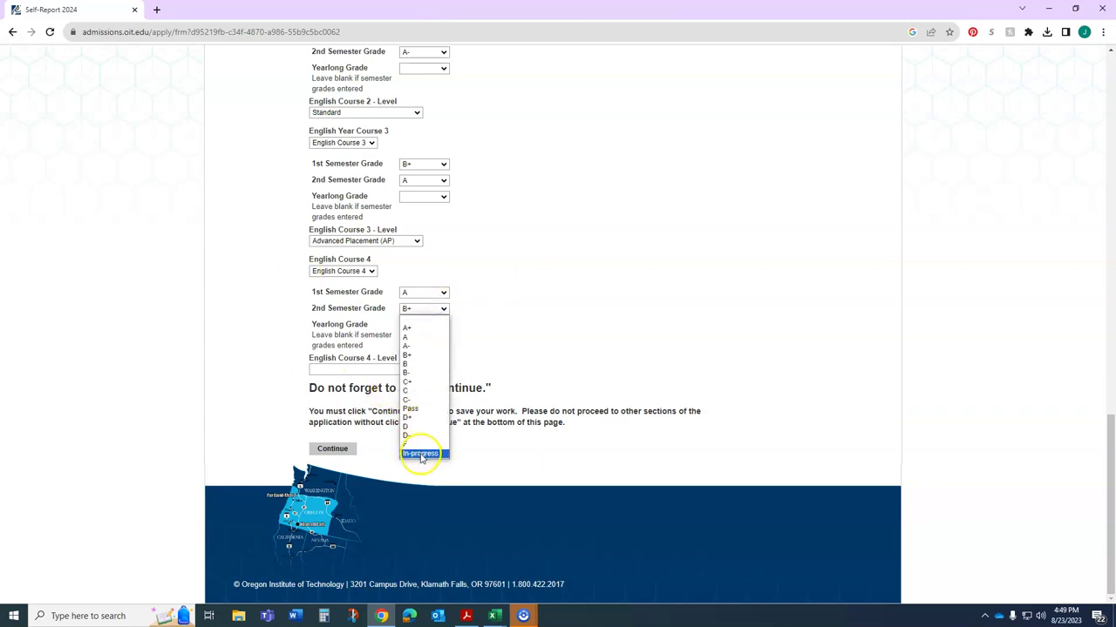
{"action": "left_click", "coordinate": [421, 454]}
{"action": "left_click", "coordinate": [438, 293]}
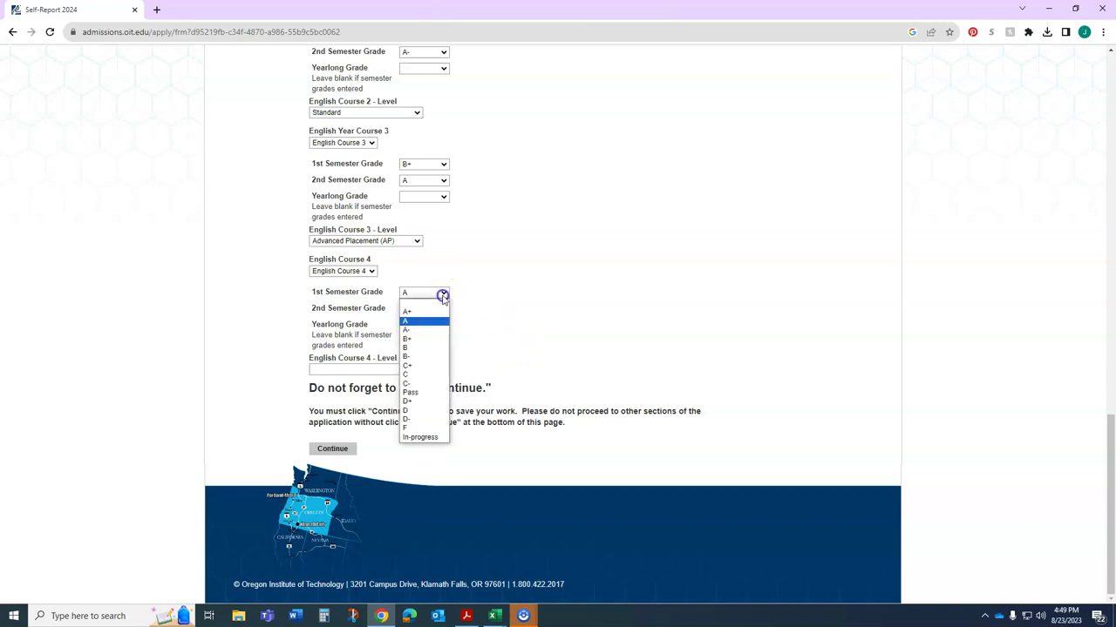
{"action": "left_click", "coordinate": [415, 439]}
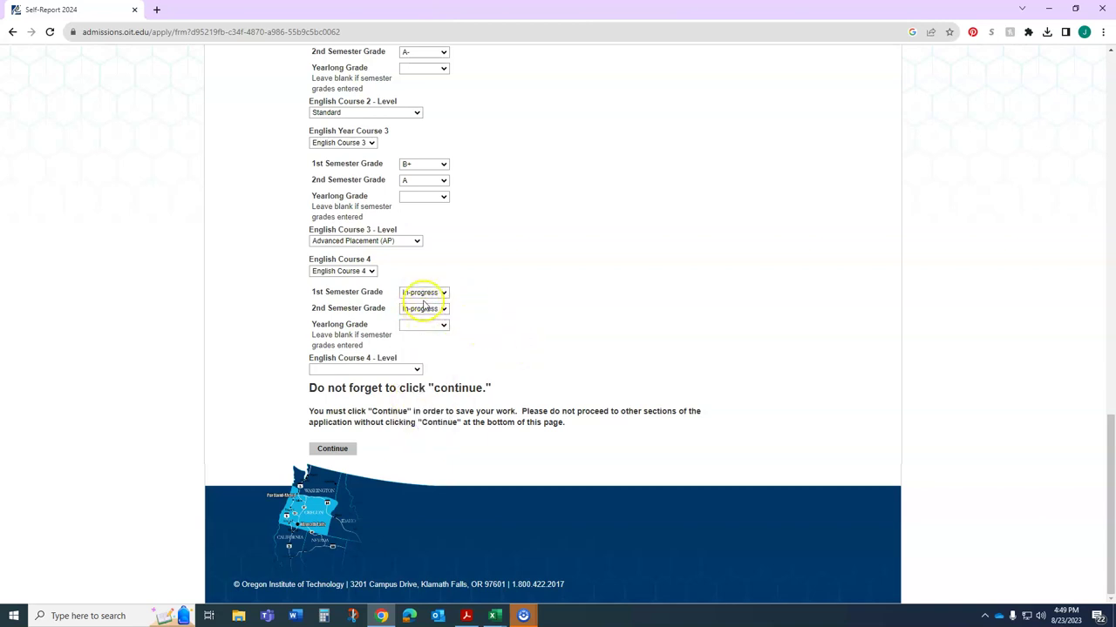
- Set English Course 4's 1st semester grade to B+ and its level to Advanced Placement (AP)
{"action": "left_click", "coordinate": [433, 292]}
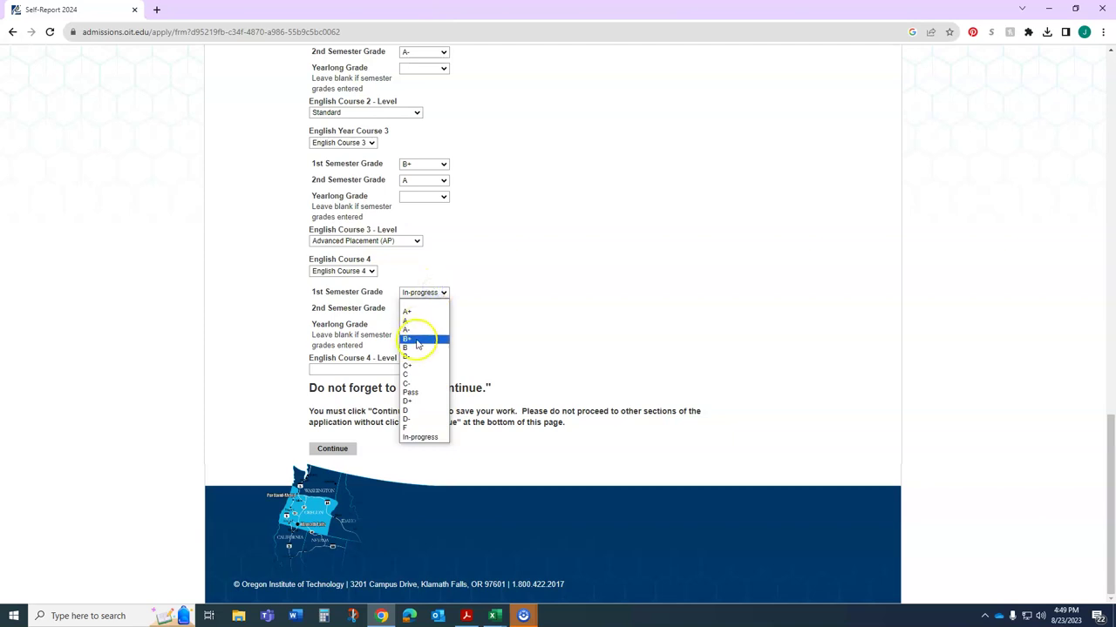
{"action": "left_click", "coordinate": [425, 337]}
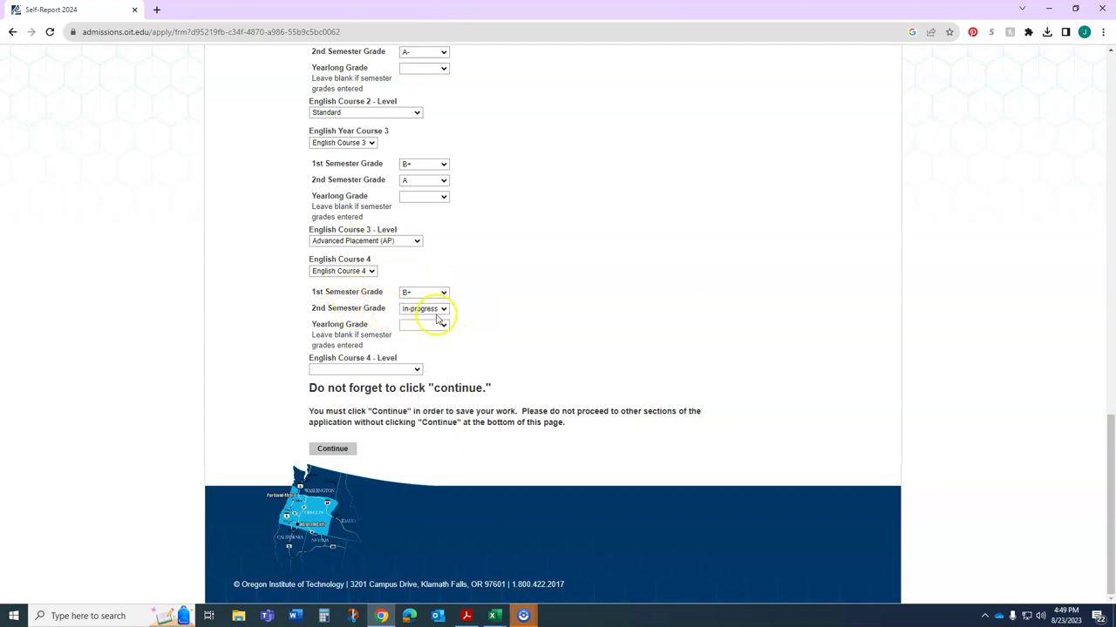
{"action": "left_click", "coordinate": [418, 369]}
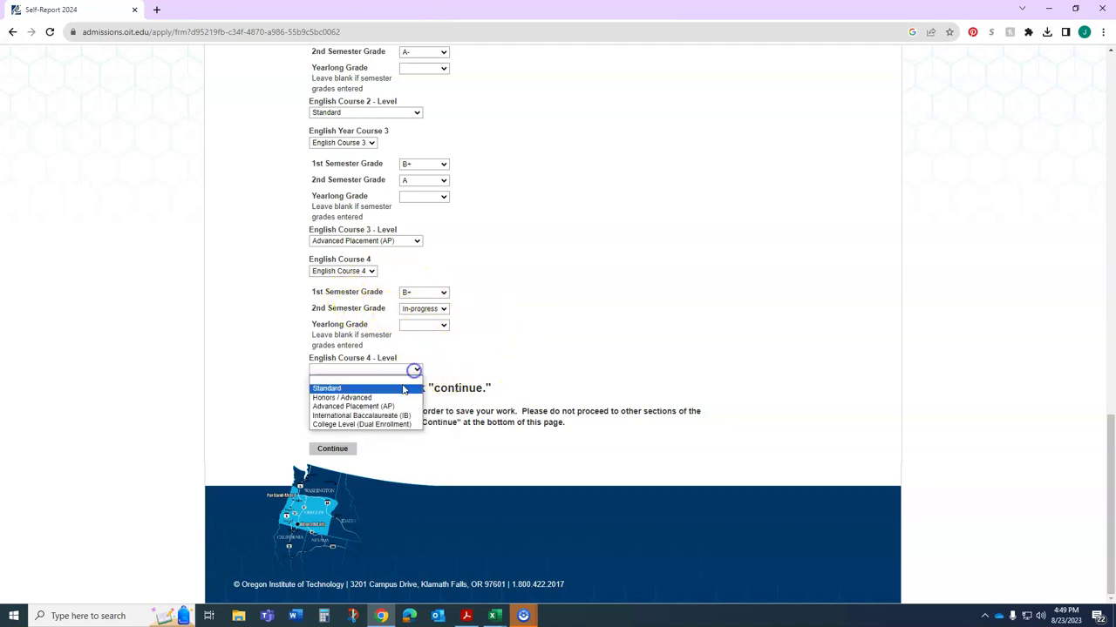
{"action": "left_click", "coordinate": [389, 408]}
- Try the Unlisted option for Math Course 1 and activate its course title field
{"action": "scroll", "coordinate": [566, 366], "scroll_direction": "down", "scroll_amount": 2}
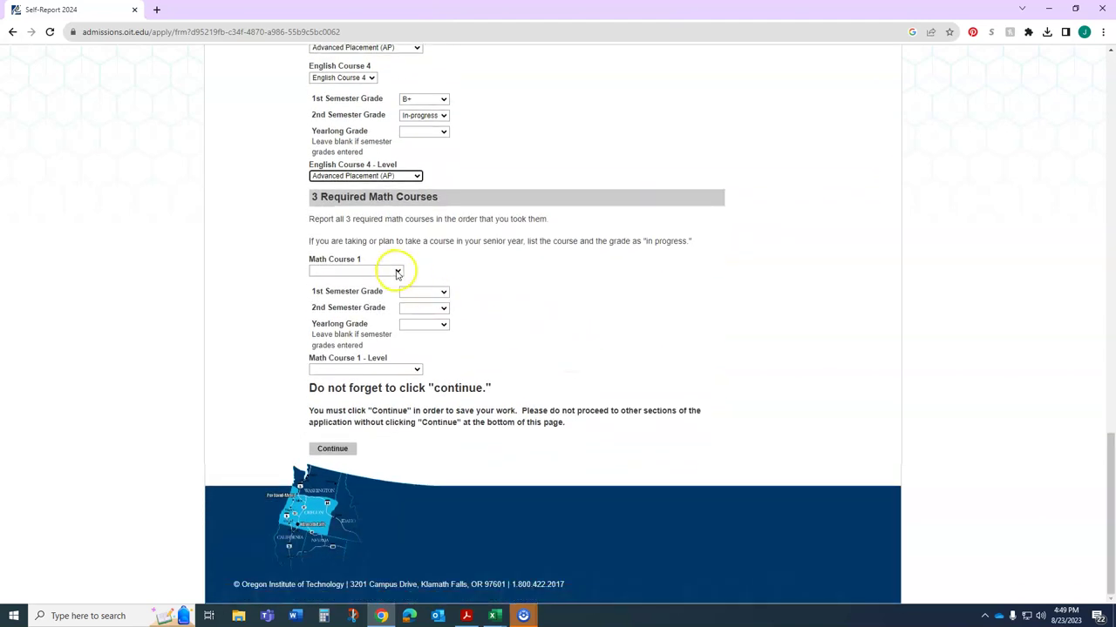
{"action": "left_click", "coordinate": [398, 272]}
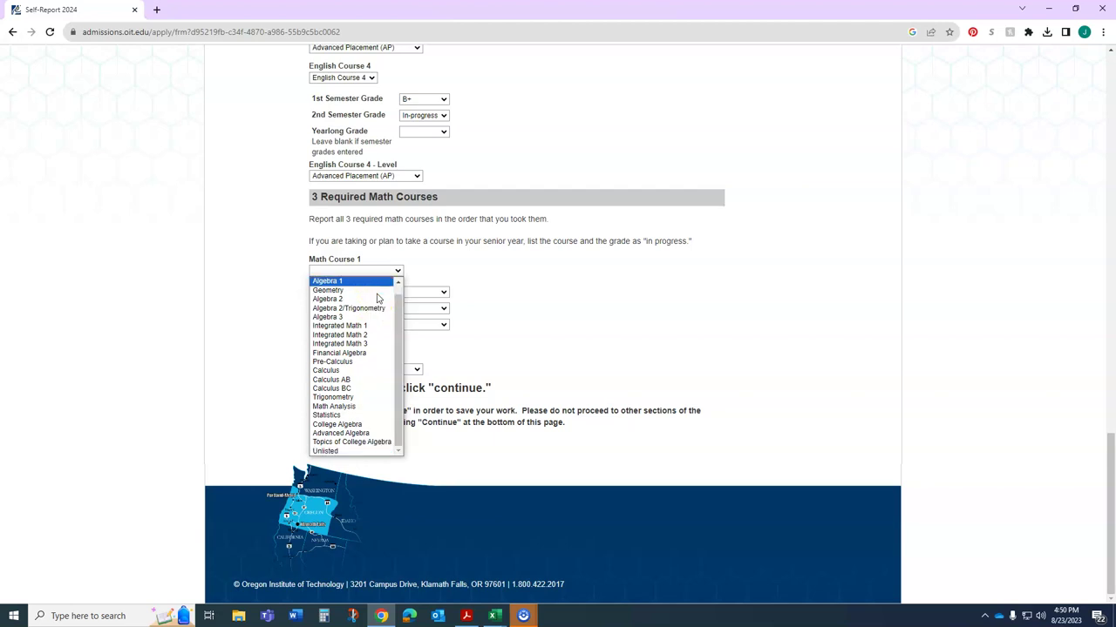
{"action": "left_click", "coordinate": [347, 453]}
{"action": "left_click", "coordinate": [391, 300]}
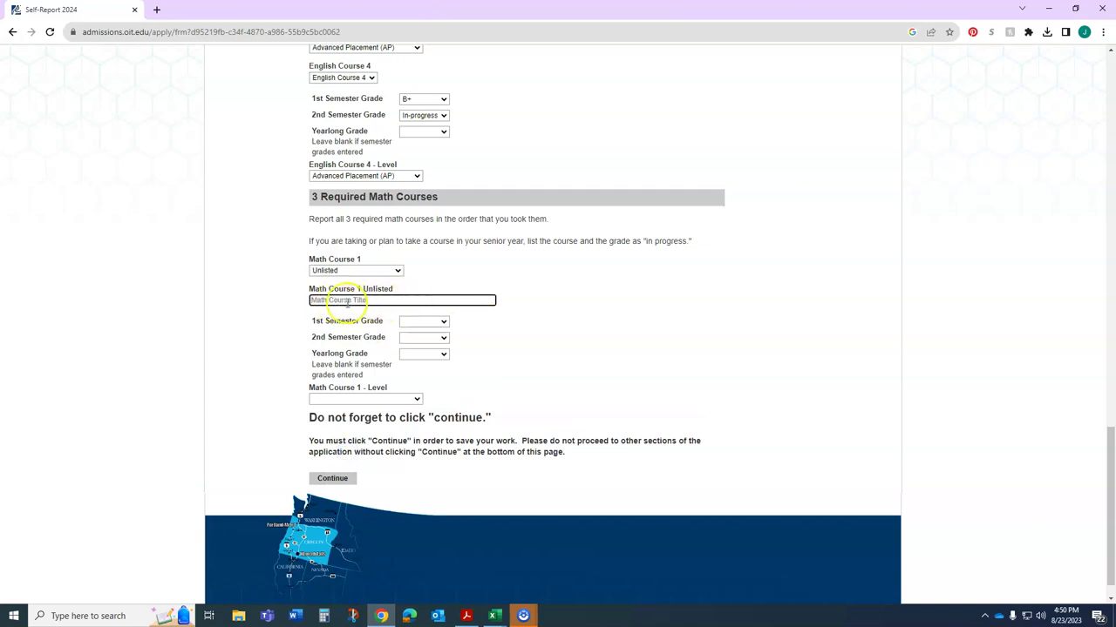
- Report Math Course 1 as Algebra 1 with semester grades A and A- at the Standard level
{"action": "left_click", "coordinate": [378, 270]}
{"action": "left_click", "coordinate": [359, 282]}
{"action": "left_click", "coordinate": [431, 292]}
{"action": "left_click", "coordinate": [424, 320]}
{"action": "left_click", "coordinate": [424, 309]}
{"action": "left_click", "coordinate": [420, 346]}
{"action": "left_click", "coordinate": [366, 369]}
{"action": "left_click", "coordinate": [362, 383]}
- Report Math Course 2 as Geometry with A- for both semesters at the Honors / Advanced level
{"action": "scroll", "coordinate": [366, 277], "scroll_direction": "down", "scroll_amount": 2}
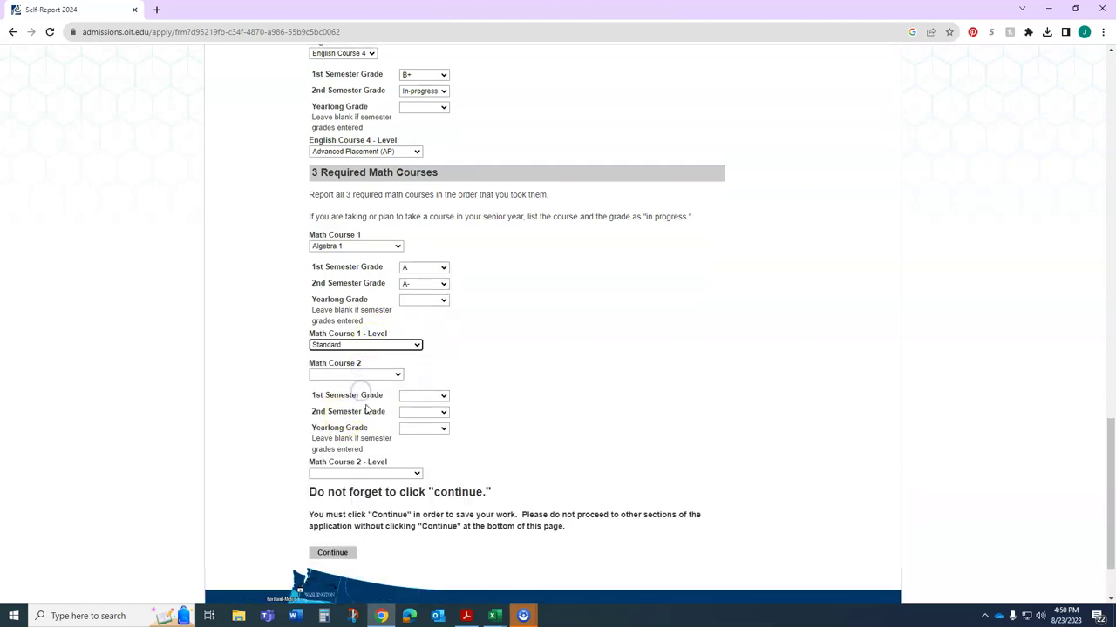
{"action": "left_click", "coordinate": [366, 273]}
{"action": "left_click", "coordinate": [347, 308]}
{"action": "left_click", "coordinate": [375, 271]}
{"action": "left_click", "coordinate": [346, 301]}
{"action": "left_click", "coordinate": [436, 291]}
{"action": "left_click", "coordinate": [424, 327]}
{"action": "left_click", "coordinate": [436, 308]}
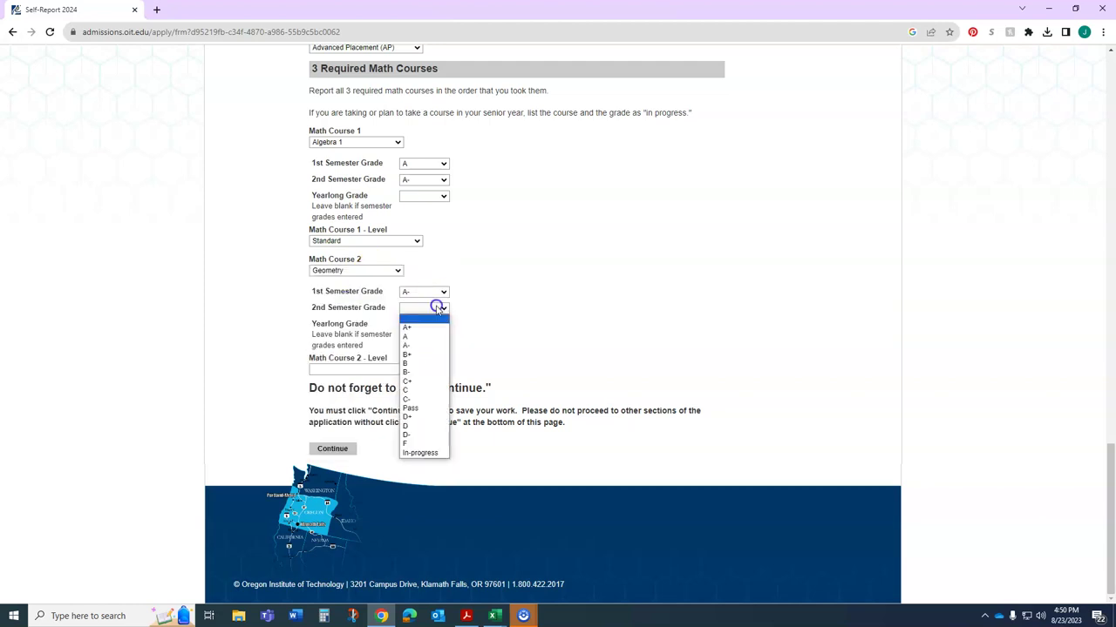
{"action": "left_click", "coordinate": [422, 347]}
{"action": "left_click", "coordinate": [388, 370]}
{"action": "left_click", "coordinate": [365, 390]}
- Report Math Course 3 as Algebra 2 with semester grades A- and A at the Standard level
{"action": "left_click", "coordinate": [351, 399]}
{"action": "left_click", "coordinate": [327, 435]}
{"action": "left_click", "coordinate": [424, 422]}
{"action": "left_click", "coordinate": [419, 455]}
{"action": "left_click", "coordinate": [423, 438]}
{"action": "left_click", "coordinate": [418, 467]}
{"action": "scroll", "coordinate": [419, 453], "scroll_direction": "down", "scroll_amount": 2}
{"action": "left_click", "coordinate": [366, 382]}
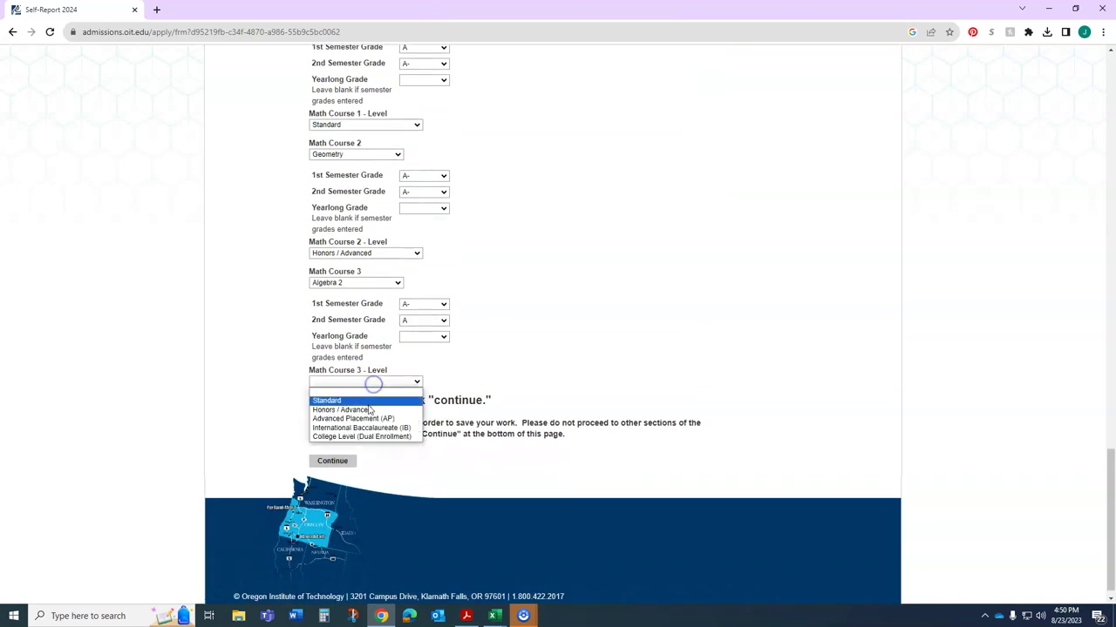
{"action": "left_click", "coordinate": [368, 401]}
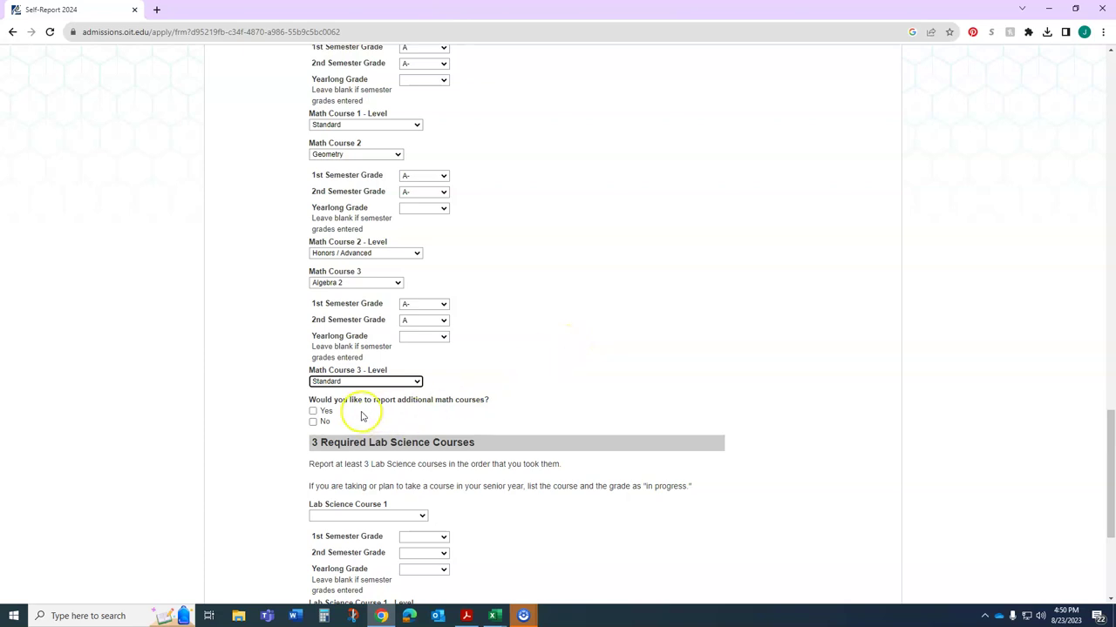
- Opt to report additional math courses and enter Math Course 4 as Algebra 2/Trigonometry with semester grades A+ and A at the Standard level
{"action": "left_click", "coordinate": [313, 410]}
{"action": "scroll", "coordinate": [560, 406], "scroll_direction": "down", "scroll_amount": 1}
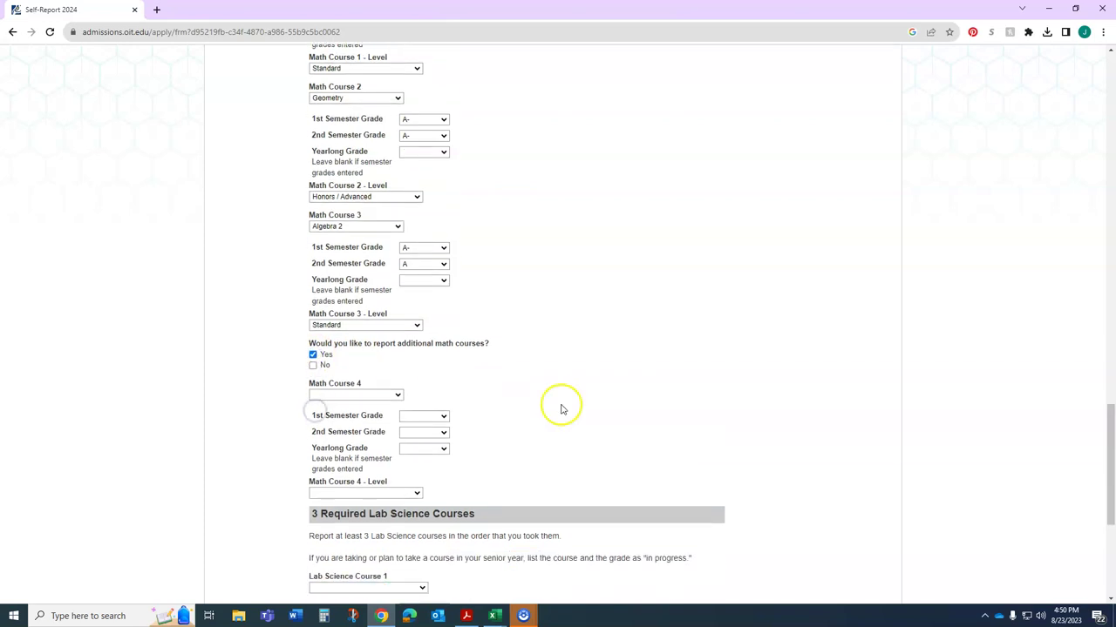
{"action": "left_click", "coordinate": [377, 394]}
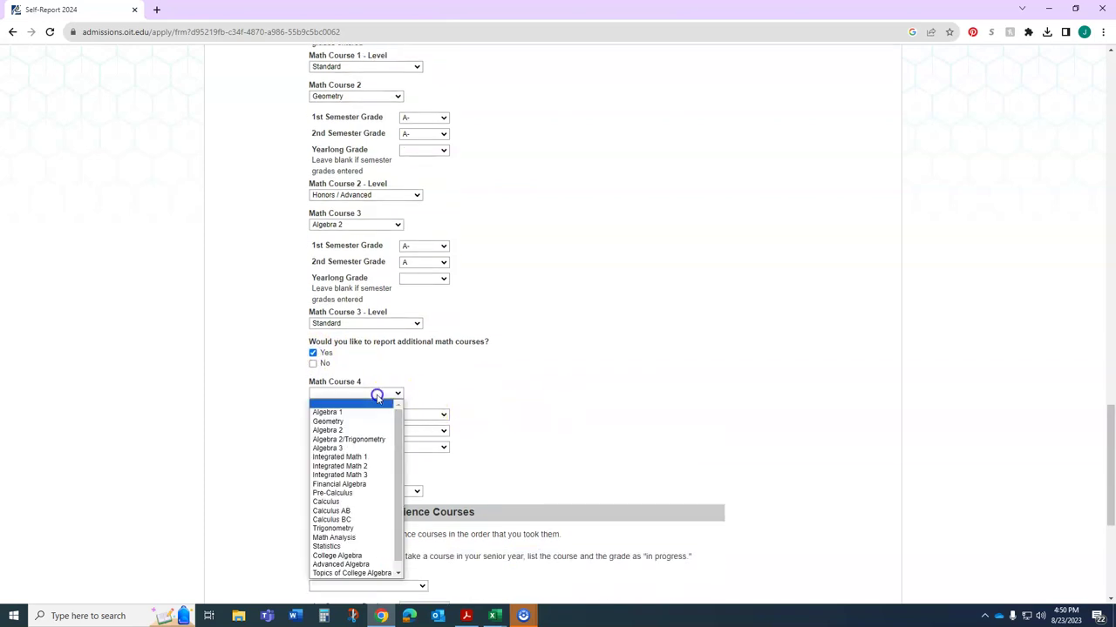
{"action": "left_click", "coordinate": [365, 439]}
{"action": "left_click", "coordinate": [424, 414]}
{"action": "left_click", "coordinate": [414, 435]}
{"action": "left_click", "coordinate": [423, 431]}
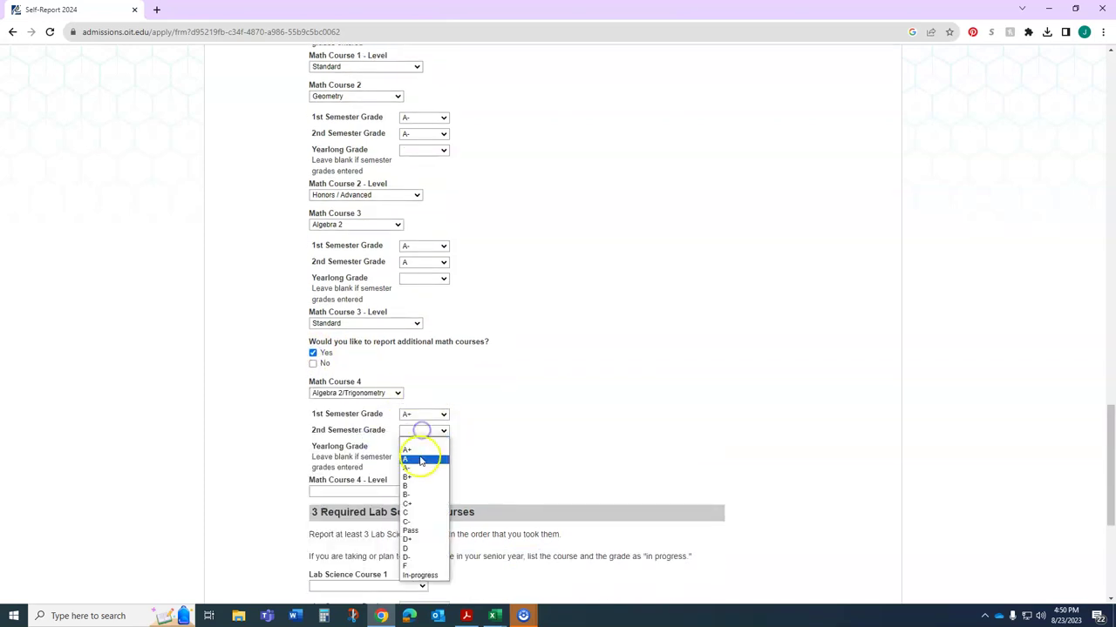
{"action": "left_click", "coordinate": [418, 460]}
{"action": "left_click", "coordinate": [388, 491]}
{"action": "left_click", "coordinate": [384, 510]}
{"action": "scroll", "coordinate": [488, 468], "scroll_direction": "down", "scroll_amount": 2}
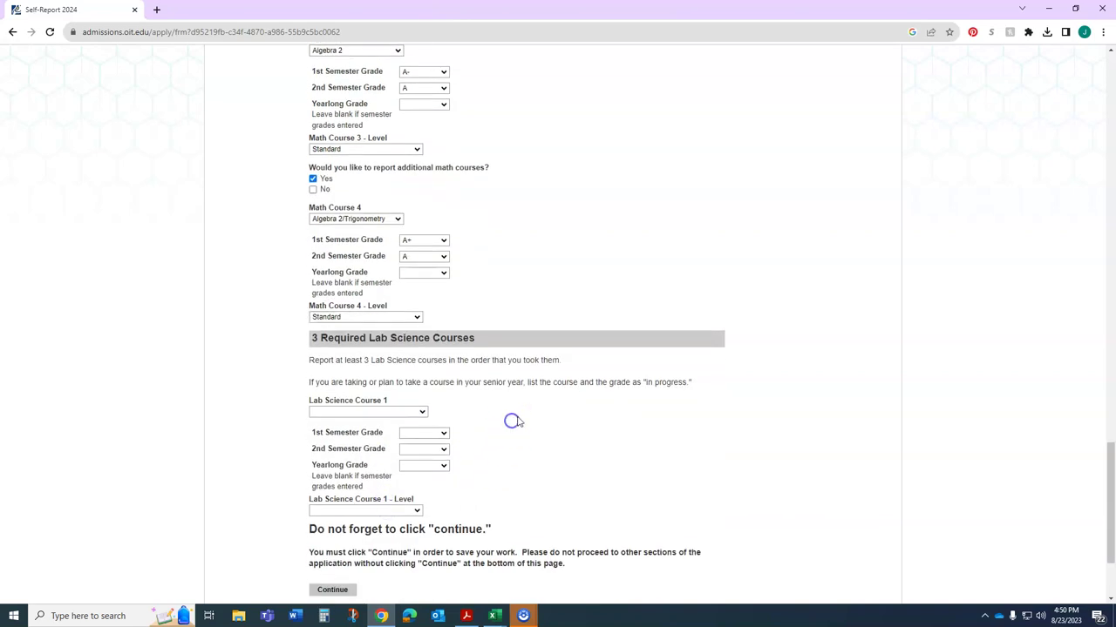
{"action": "scroll", "coordinate": [514, 414], "scroll_direction": "down", "scroll_amount": 2}
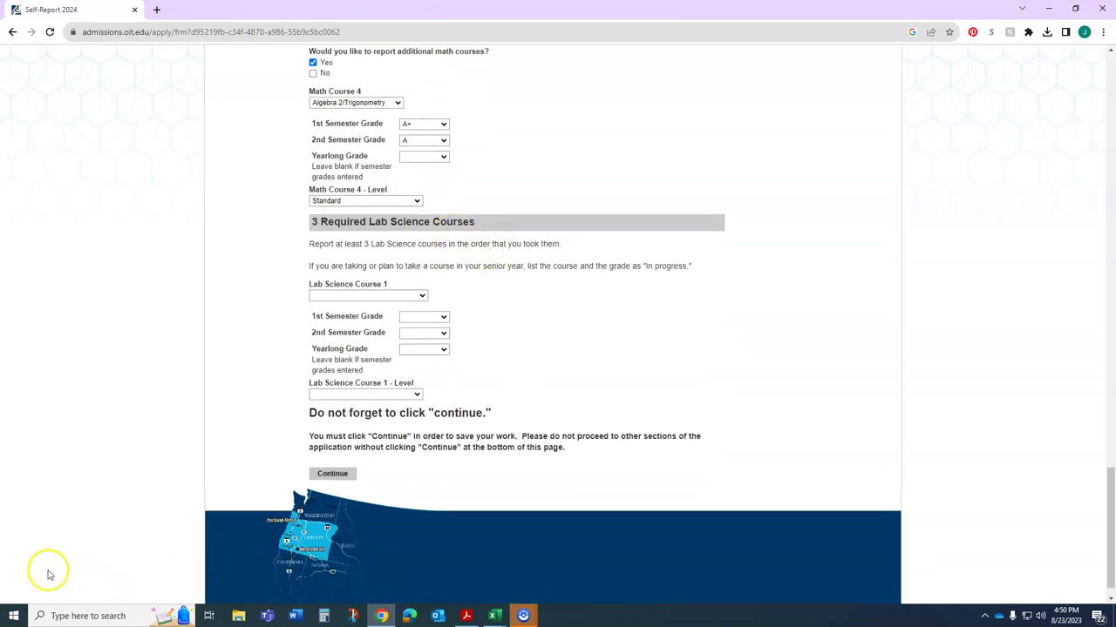
- Report Lab Science Course 1 as Biology with semester grades A and B at the Standard level
{"action": "left_click", "coordinate": [417, 297]}
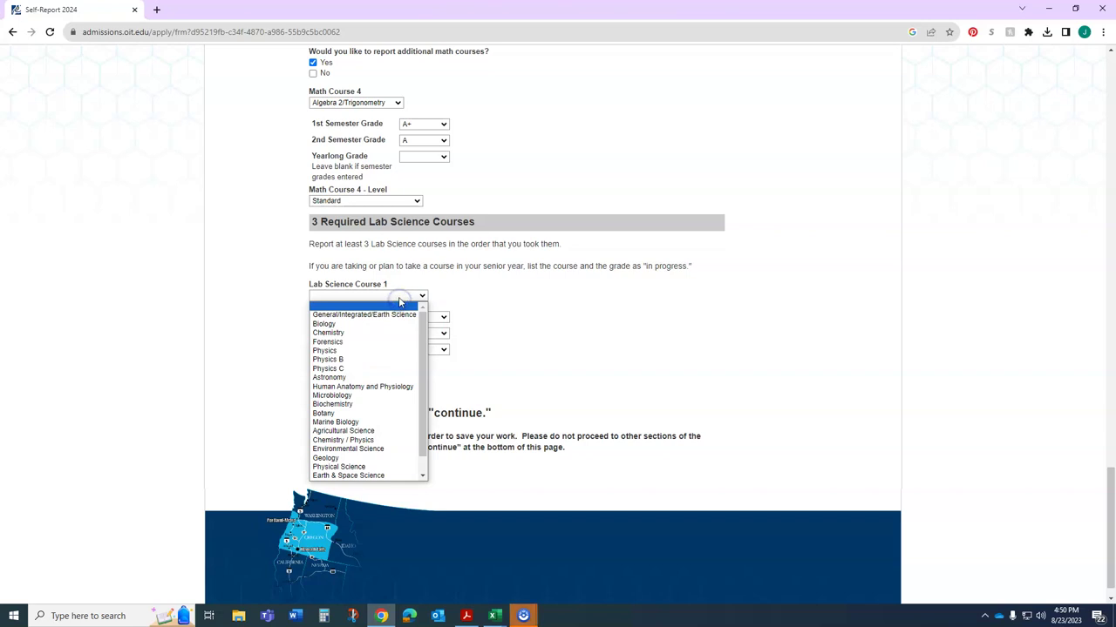
{"action": "scroll", "coordinate": [392, 384], "scroll_direction": "down", "scroll_amount": 1}
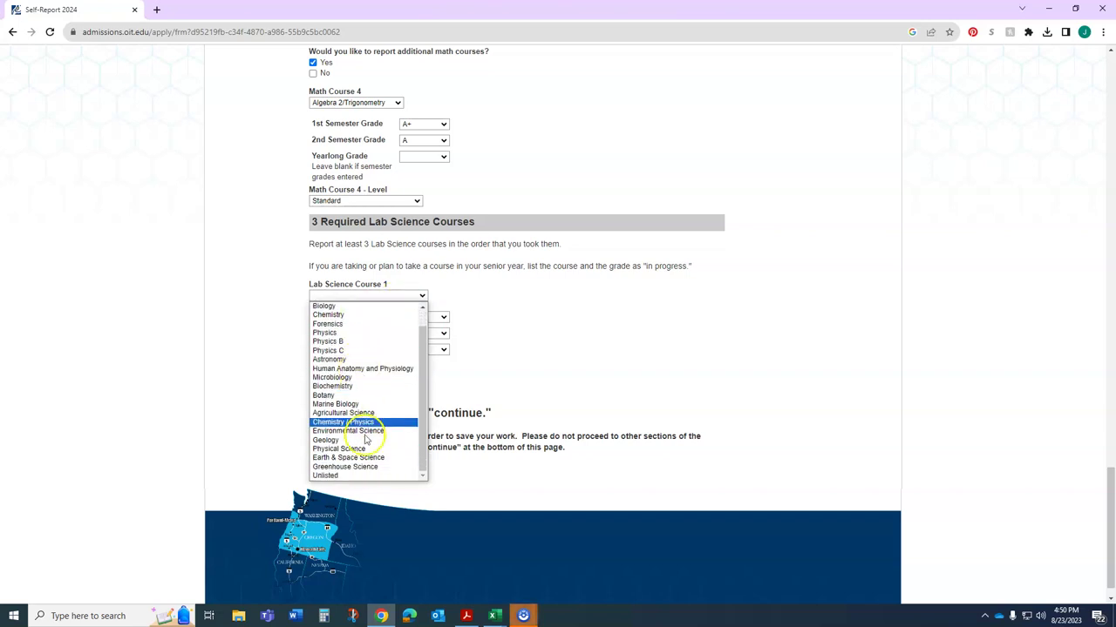
{"action": "scroll", "coordinate": [367, 480], "scroll_direction": "up", "scroll_amount": 5}
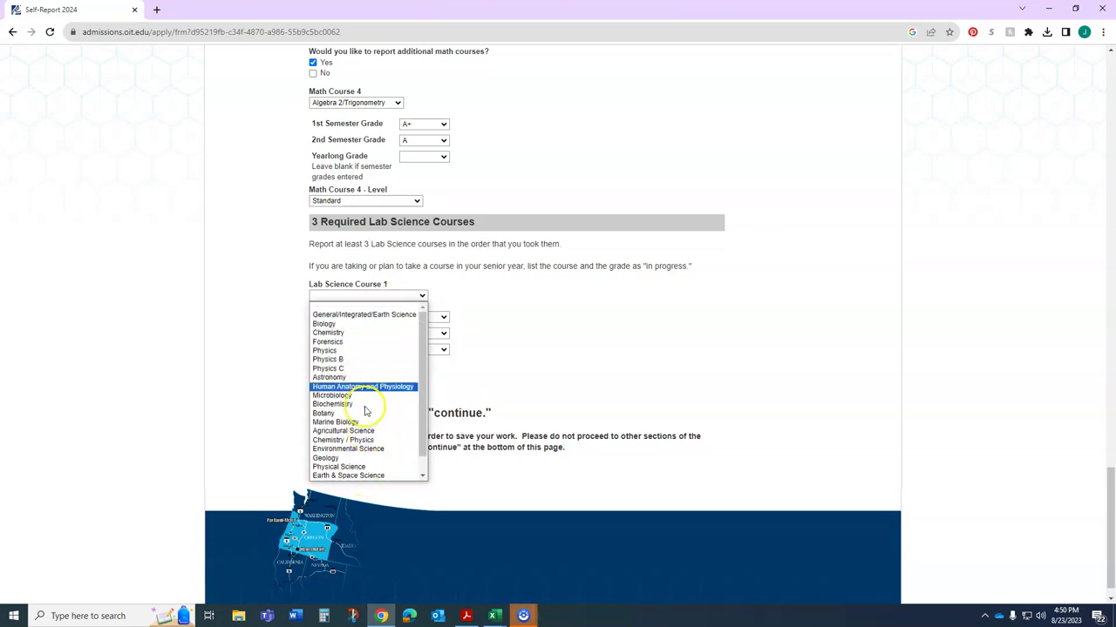
{"action": "left_click", "coordinate": [349, 322]}
{"action": "left_click", "coordinate": [430, 317]}
{"action": "left_click", "coordinate": [430, 346]}
{"action": "left_click", "coordinate": [427, 333]}
{"action": "left_click", "coordinate": [424, 389]}
{"action": "left_click", "coordinate": [398, 395]}
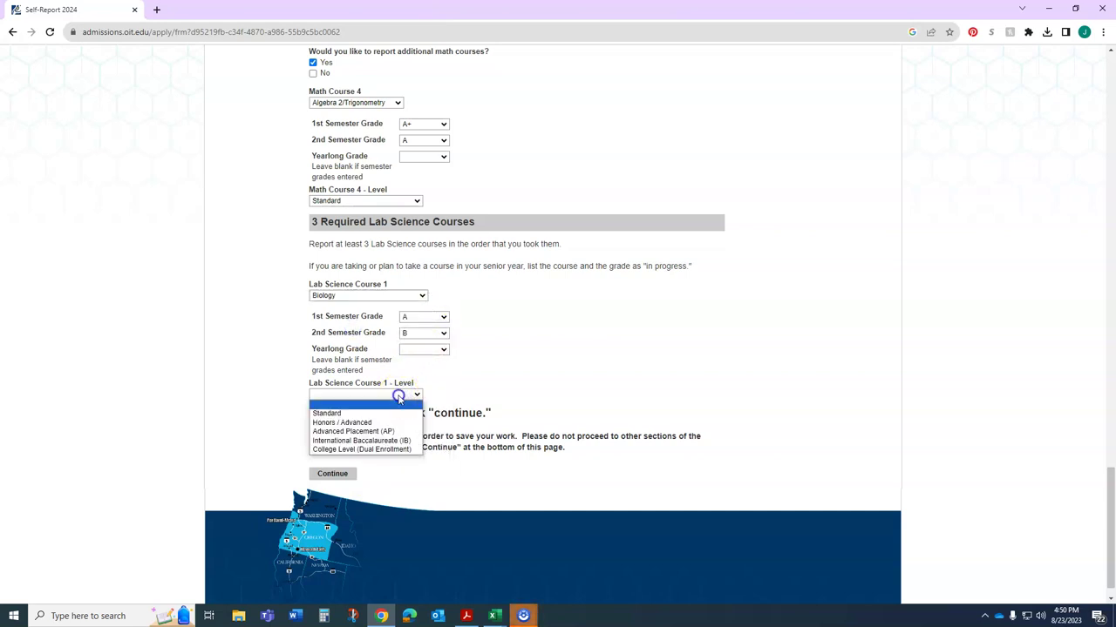
{"action": "left_click", "coordinate": [348, 413]}
- Report Lab Science Course 2 as Chemistry with semester grades A- and B- at the Standard level
{"action": "left_click", "coordinate": [361, 424]}
{"action": "left_click", "coordinate": [353, 271]}
{"action": "scroll", "coordinate": [392, 349], "scroll_direction": "down", "scroll_amount": 2}
{"action": "left_click", "coordinate": [428, 292]}
{"action": "left_click", "coordinate": [424, 329]}
{"action": "left_click", "coordinate": [429, 309]}
{"action": "left_click", "coordinate": [423, 370]}
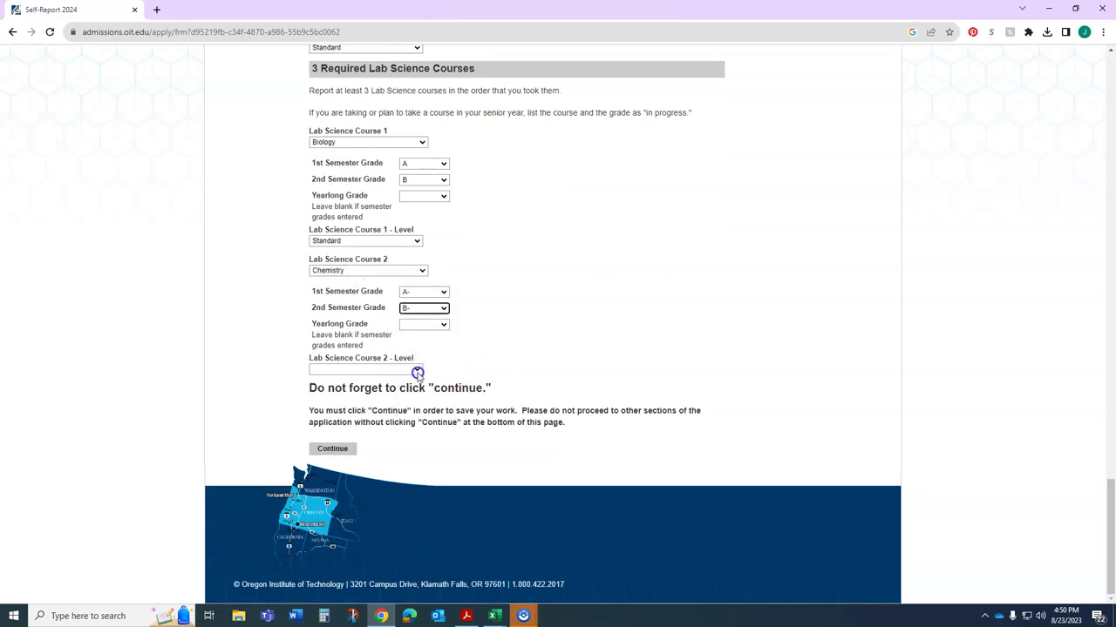
{"action": "left_click", "coordinate": [392, 370]}
{"action": "left_click", "coordinate": [365, 391]}
- Report Lab Science Course 3 as Physics with semester grades A and B at the Honors / Advanced level
{"action": "left_click", "coordinate": [366, 398]}
{"action": "left_click", "coordinate": [371, 444]}
{"action": "scroll", "coordinate": [435, 366], "scroll_direction": "down", "scroll_amount": 2}
{"action": "left_click", "coordinate": [426, 253]}
{"action": "left_click", "coordinate": [423, 281]}
{"action": "left_click", "coordinate": [427, 268]}
{"action": "left_click", "coordinate": [423, 323]}
{"action": "left_click", "coordinate": [386, 332]}
{"action": "left_click", "coordinate": [375, 358]}
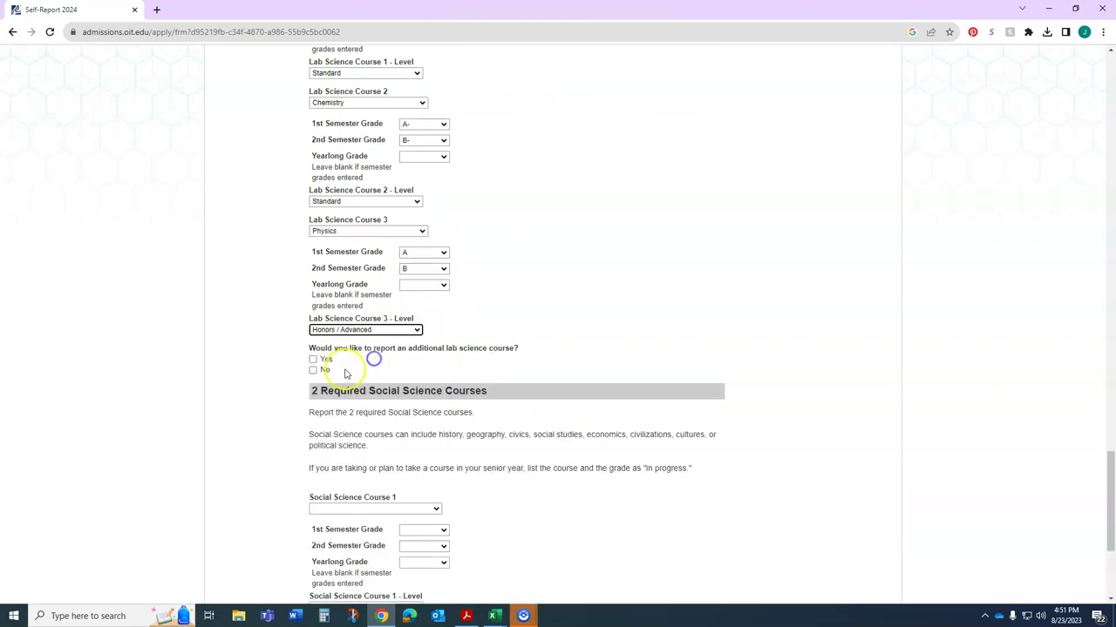
- Report Social Science Course 1 as Hawaiian History with semester grades A and A- at the Standard level
{"action": "scroll", "coordinate": [357, 362], "scroll_direction": "down", "scroll_amount": 1}
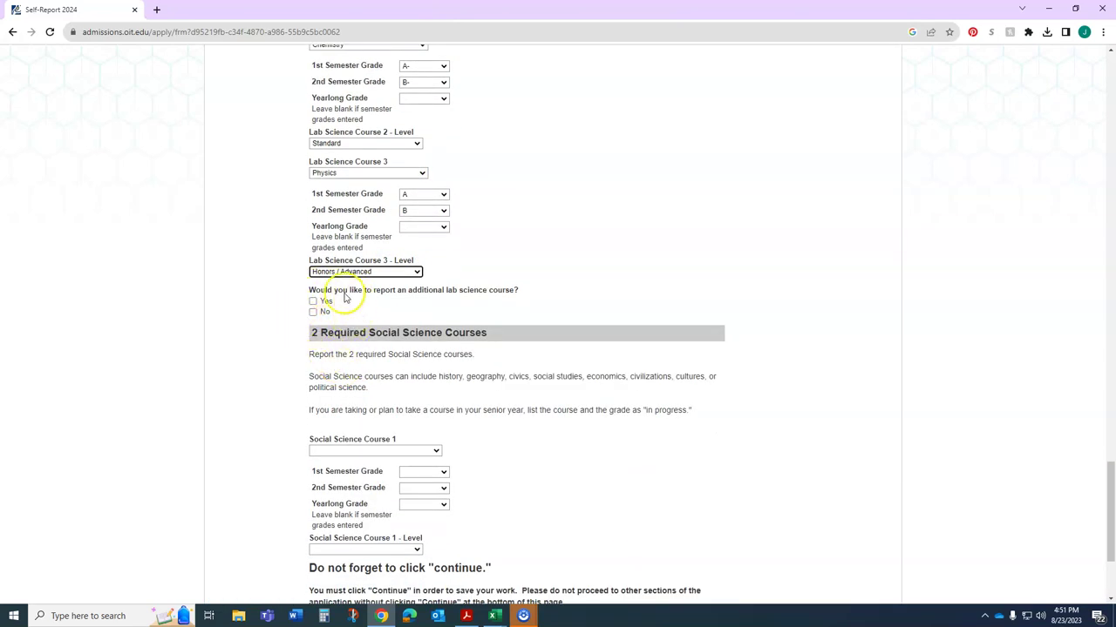
{"action": "scroll", "coordinate": [575, 287], "scroll_direction": "down", "scroll_amount": 3}
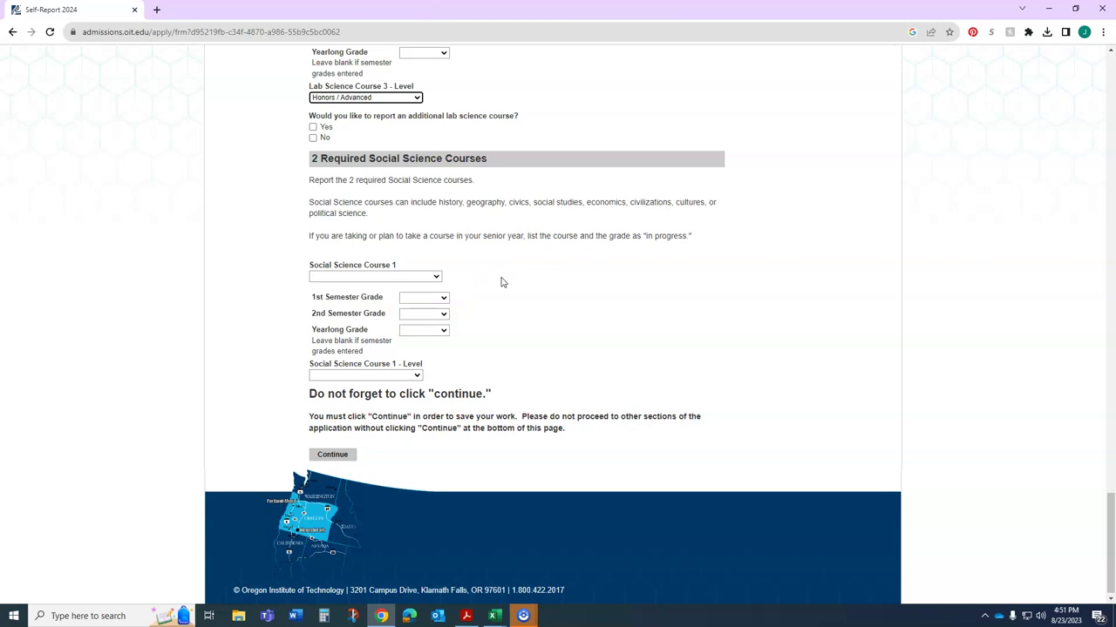
{"action": "left_click", "coordinate": [368, 279]}
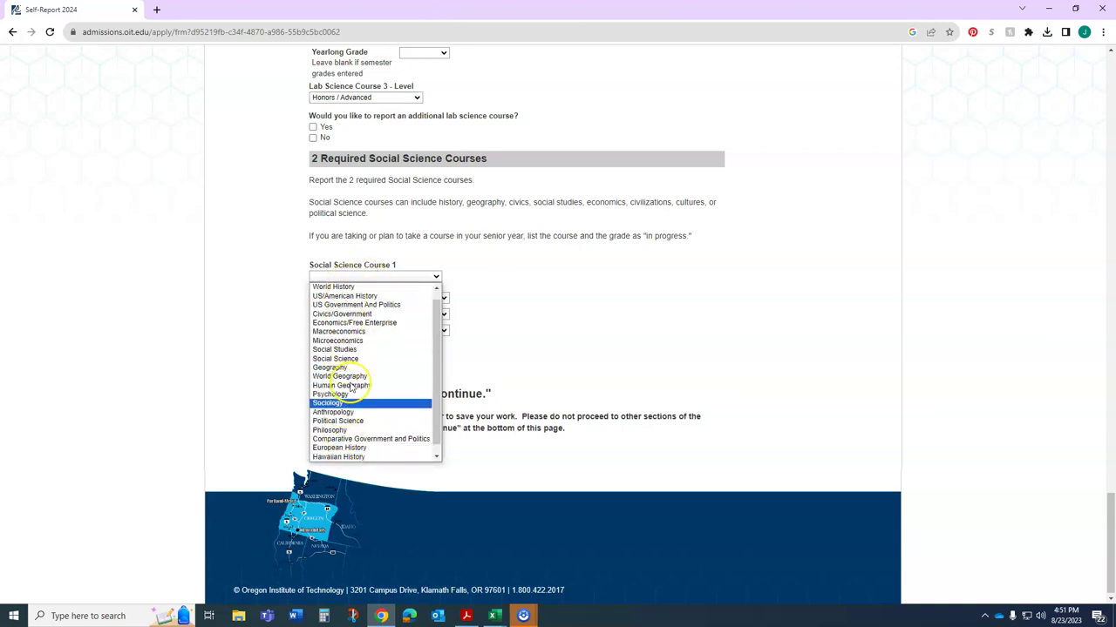
{"action": "left_click", "coordinate": [337, 456]}
{"action": "left_click", "coordinate": [427, 297]}
{"action": "left_click", "coordinate": [421, 326]}
{"action": "left_click", "coordinate": [423, 313]}
{"action": "left_click", "coordinate": [421, 352]}
{"action": "left_click", "coordinate": [389, 376]}
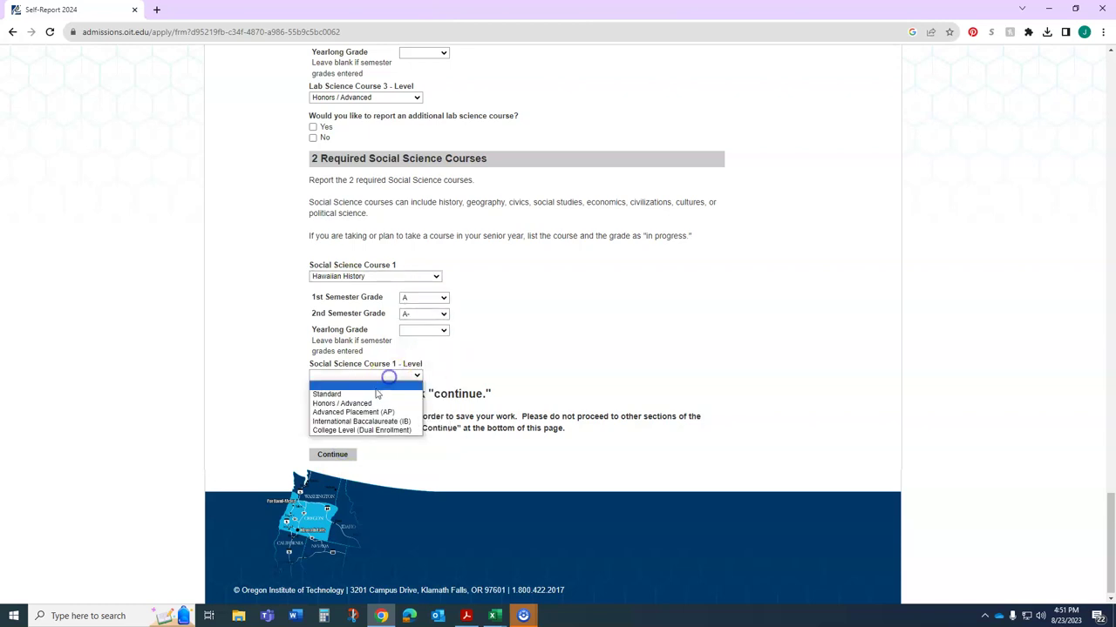
{"action": "left_click", "coordinate": [376, 394]}
- Report Social Science Course 2 as Microeconomics with semester grades A and A- at the Standard level
{"action": "left_click", "coordinate": [366, 404]}
{"action": "left_click", "coordinate": [360, 476]}
{"action": "left_click", "coordinate": [424, 426]}
{"action": "left_click", "coordinate": [421, 454]}
{"action": "left_click", "coordinate": [424, 442]}
{"action": "left_click", "coordinate": [422, 479]}
{"action": "scroll", "coordinate": [515, 462], "scroll_direction": "down", "scroll_amount": 2}
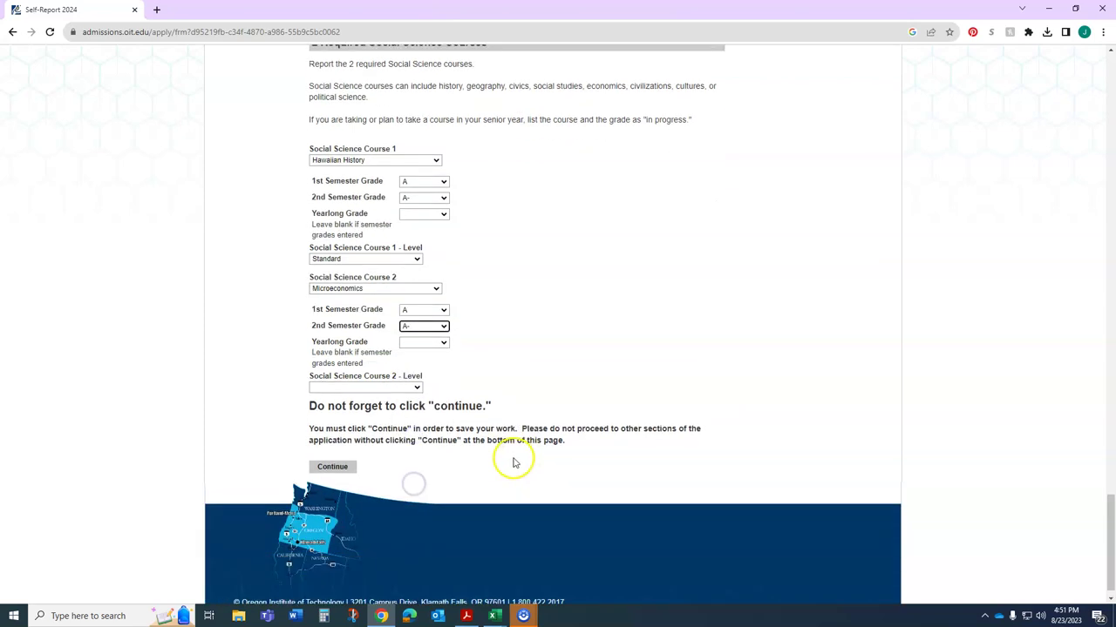
{"action": "left_click", "coordinate": [384, 387]}
{"action": "left_click", "coordinate": [385, 403]}
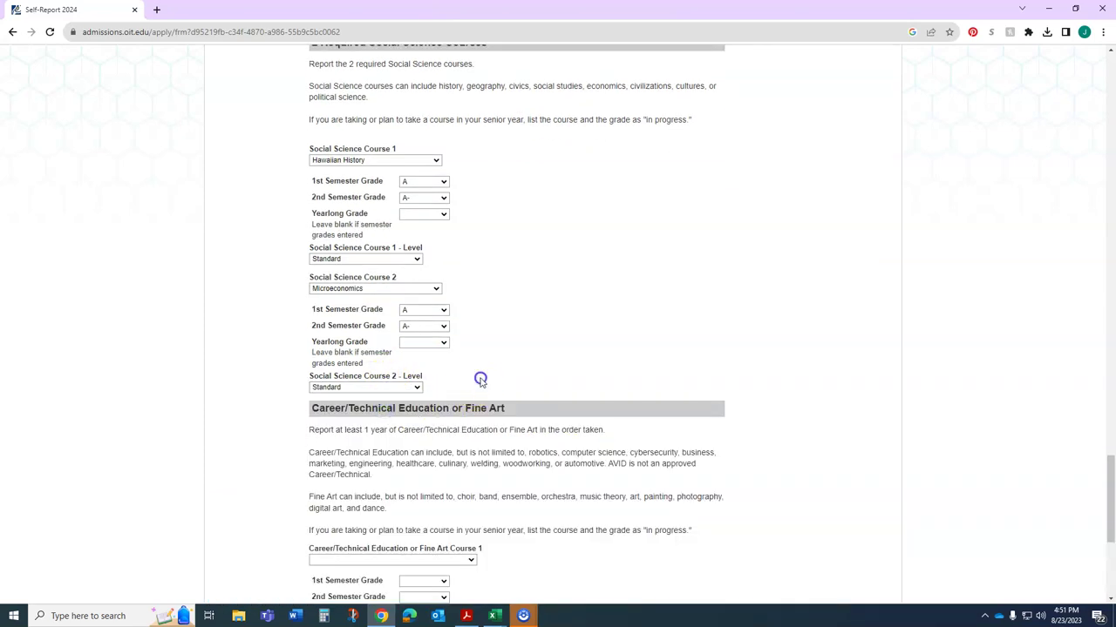
- Clear the 2nd semester grade of the Physics course in the lab science section
{"action": "scroll", "coordinate": [475, 382], "scroll_direction": "up", "scroll_amount": 2}
{"action": "scroll", "coordinate": [471, 384], "scroll_direction": "up", "scroll_amount": 3}
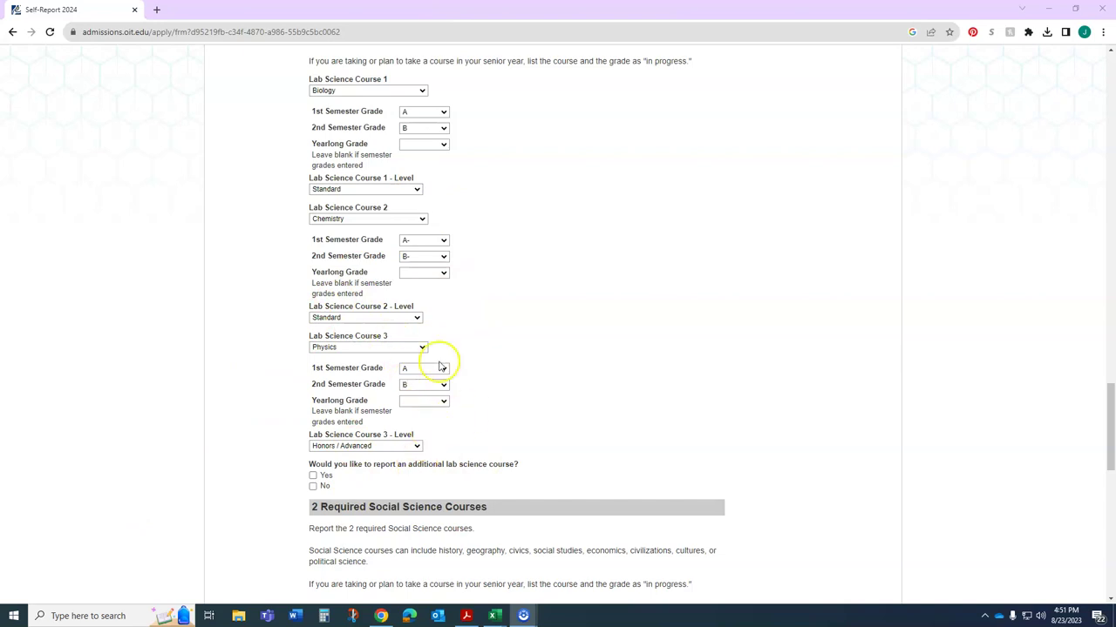
{"action": "left_click", "coordinate": [424, 384]}
{"action": "left_click", "coordinate": [411, 397]}
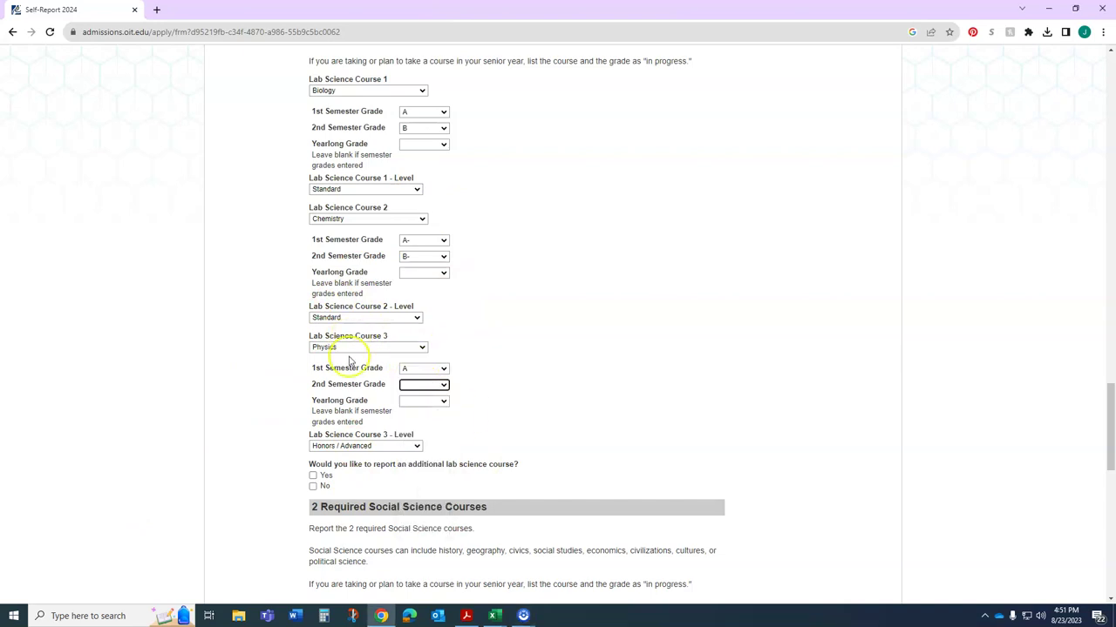
- Opt to report an additional lab science course and enter Environmental Science with a 2nd semester grade of B+ and a course level
{"action": "left_click", "coordinate": [313, 475]}
{"action": "scroll", "coordinate": [419, 463], "scroll_direction": "down", "scroll_amount": 1}
{"action": "left_click", "coordinate": [373, 457]}
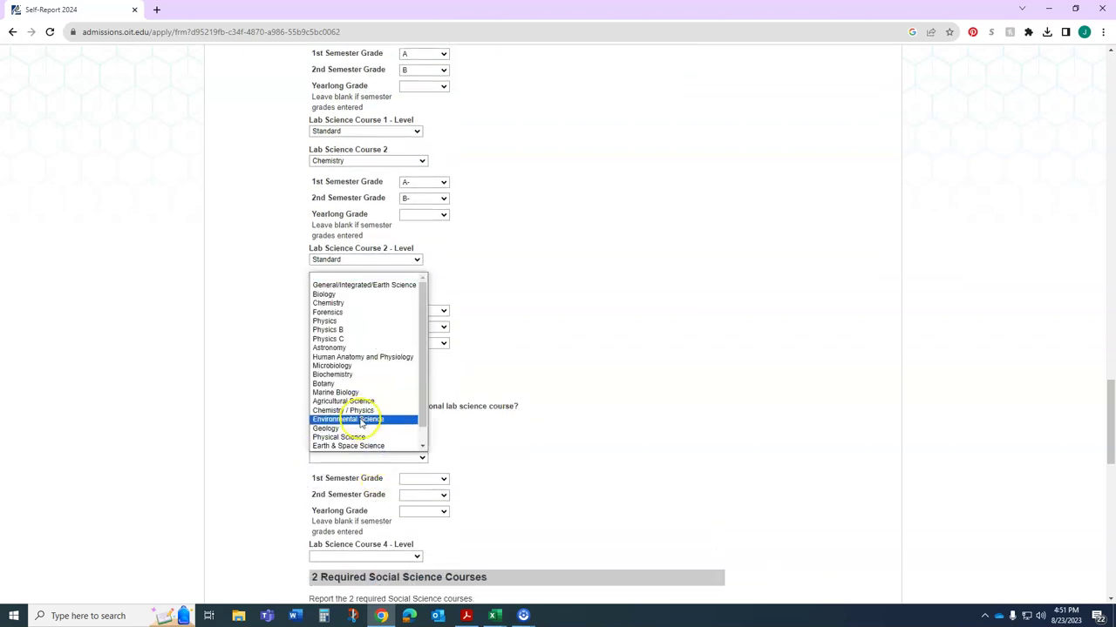
{"action": "left_click", "coordinate": [366, 419]}
{"action": "scroll", "coordinate": [540, 443], "scroll_direction": "down", "scroll_amount": 1}
{"action": "left_click", "coordinate": [433, 378]}
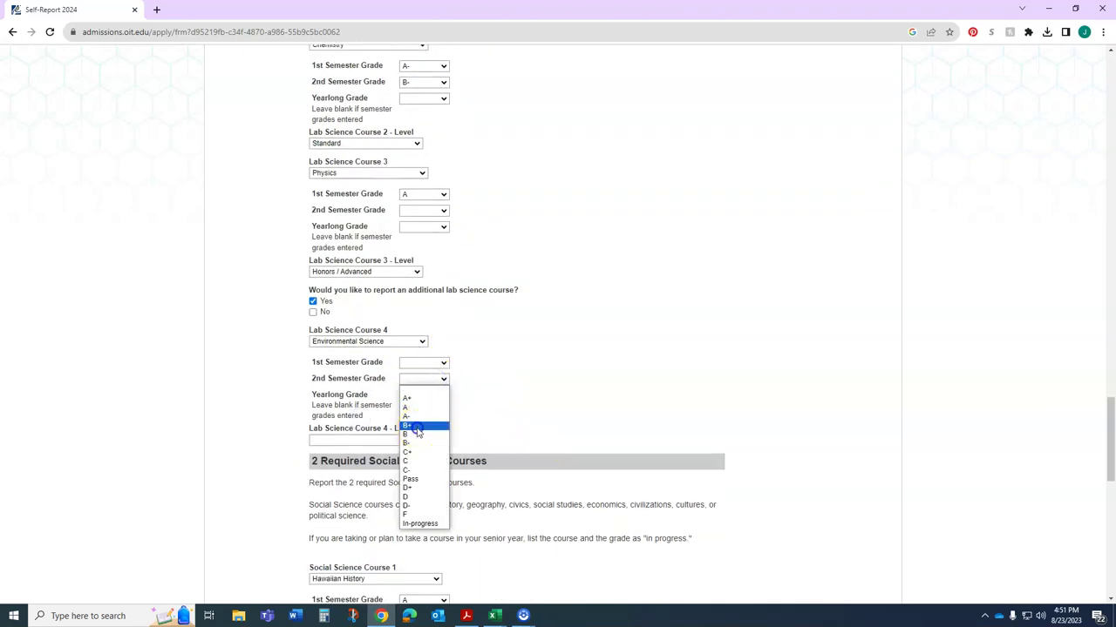
{"action": "left_click", "coordinate": [406, 425]}
{"action": "left_click", "coordinate": [410, 440]}
{"action": "left_click", "coordinate": [401, 457]}
- Report Career/Technical Education or Fine Art Course 1 as Choir with A for both semesters at the Standard level
{"action": "scroll", "coordinate": [547, 425], "scroll_direction": "down", "scroll_amount": 1}
{"action": "scroll", "coordinate": [547, 426], "scroll_direction": "down", "scroll_amount": 5}
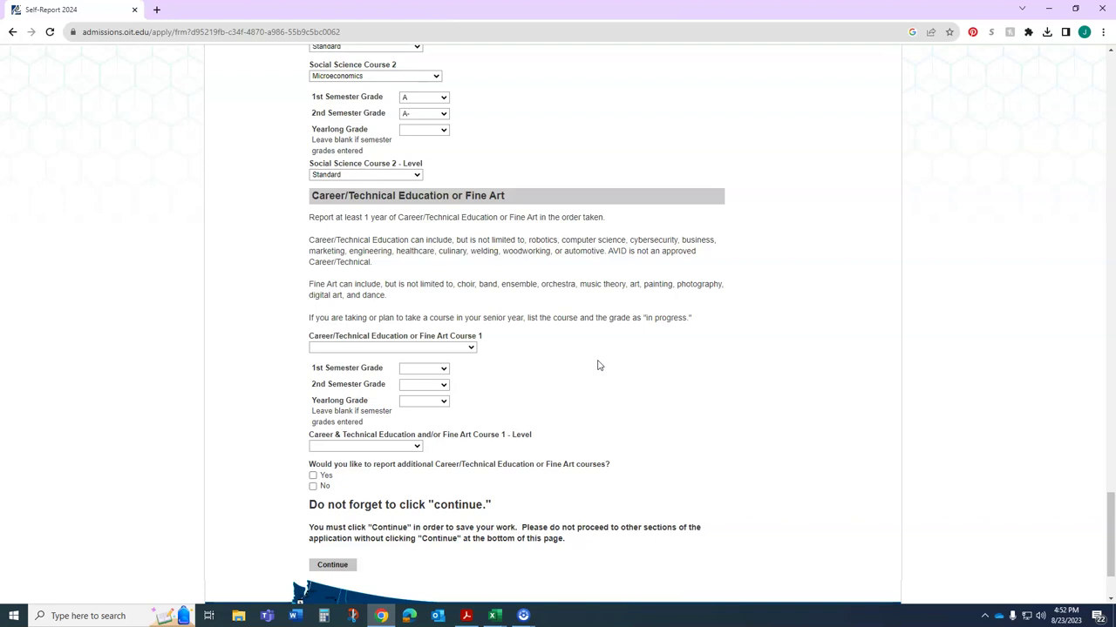
{"action": "scroll", "coordinate": [598, 365], "scroll_direction": "down", "scroll_amount": 1}
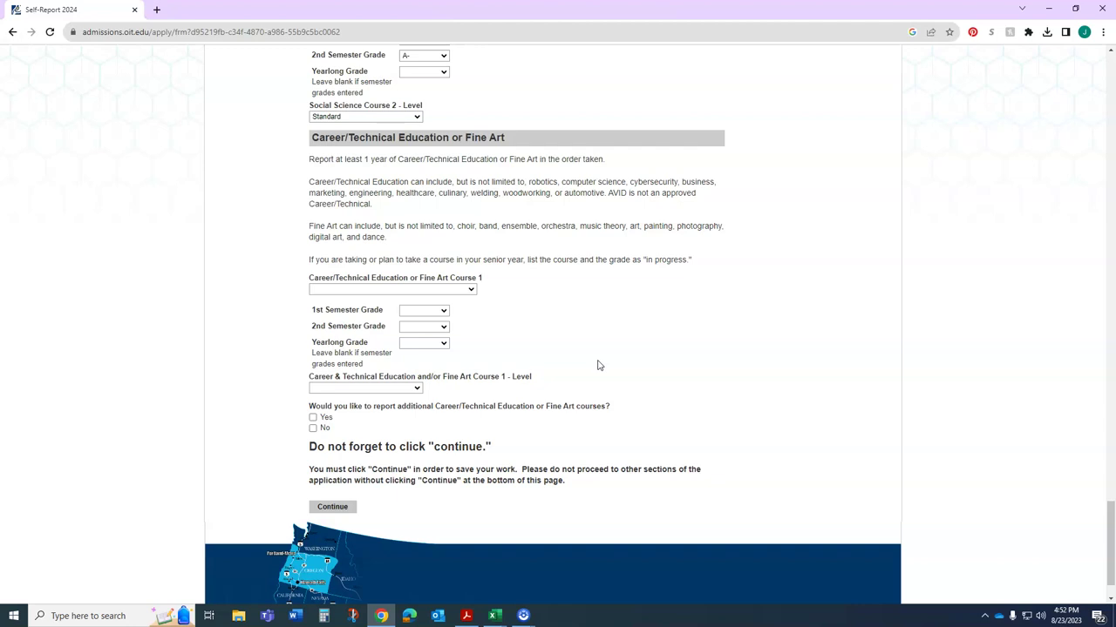
{"action": "left_click", "coordinate": [458, 290]}
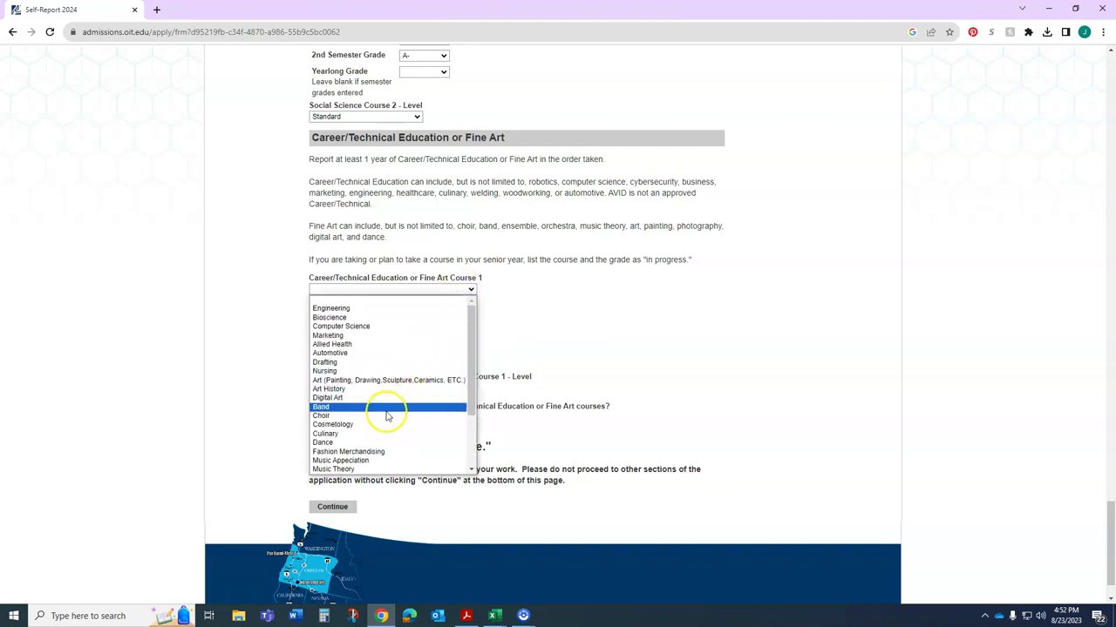
{"action": "left_click", "coordinate": [386, 416]}
{"action": "left_click", "coordinate": [424, 310]}
{"action": "left_click", "coordinate": [418, 334]}
{"action": "left_click", "coordinate": [418, 326]}
{"action": "left_click", "coordinate": [411, 353]}
{"action": "left_click", "coordinate": [393, 386]}
{"action": "left_click", "coordinate": [361, 406]}
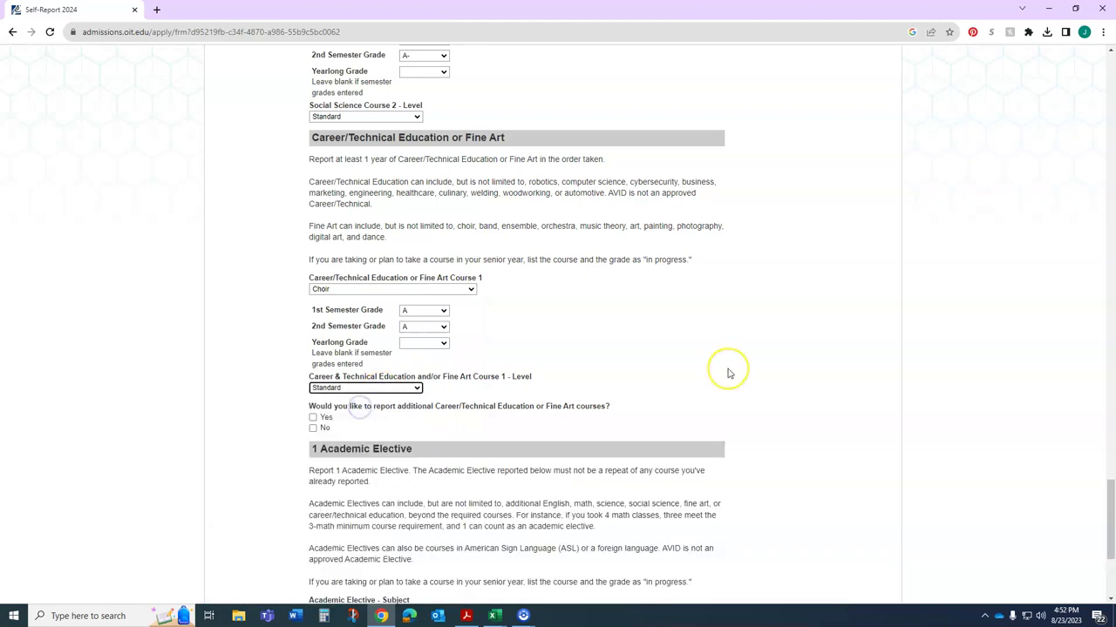
- Clear Choir's 2nd semester grade and add Allied Health as Career/Technical or Fine Art Course 2 with a 2nd semester B+ at the Standard level
{"action": "left_click", "coordinate": [425, 327]}
{"action": "left_click", "coordinate": [428, 341]}
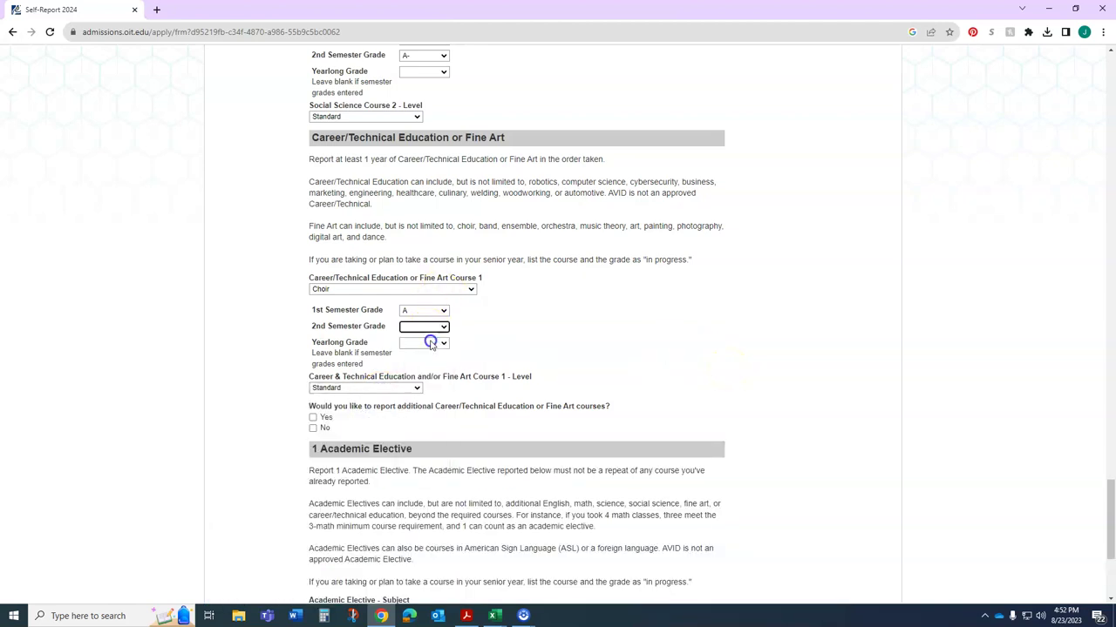
{"action": "left_click", "coordinate": [312, 418]}
{"action": "scroll", "coordinate": [511, 422], "scroll_direction": "down", "scroll_amount": 1}
{"action": "left_click", "coordinate": [444, 399]}
{"action": "left_click", "coordinate": [424, 453]}
{"action": "left_click", "coordinate": [438, 440]}
{"action": "left_click", "coordinate": [427, 481]}
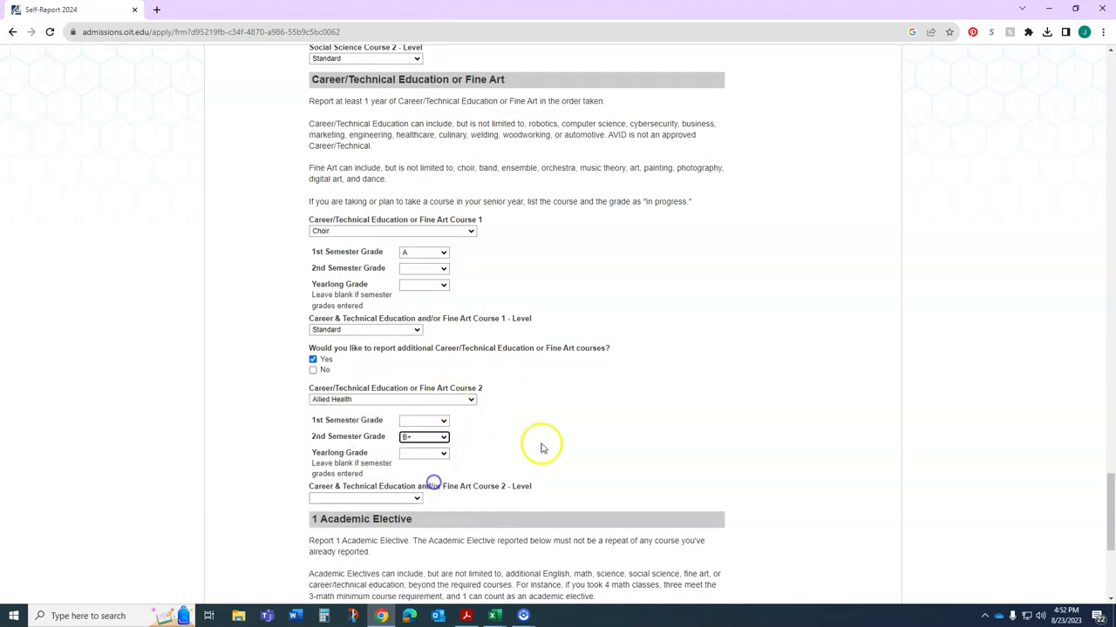
{"action": "left_click", "coordinate": [417, 498]}
{"action": "left_click", "coordinate": [348, 511]}
- Report the academic elective as a Language course in Hawaiian with semester grades A and B at the Standard level
{"action": "scroll", "coordinate": [608, 471], "scroll_direction": "down", "scroll_amount": 3}
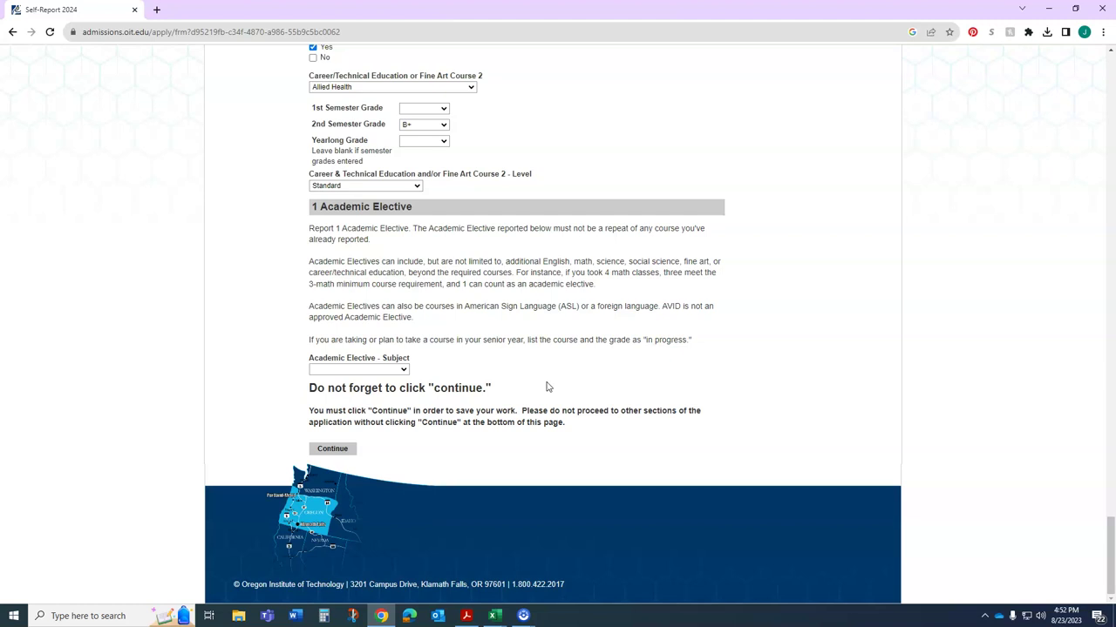
{"action": "left_click", "coordinate": [404, 370]}
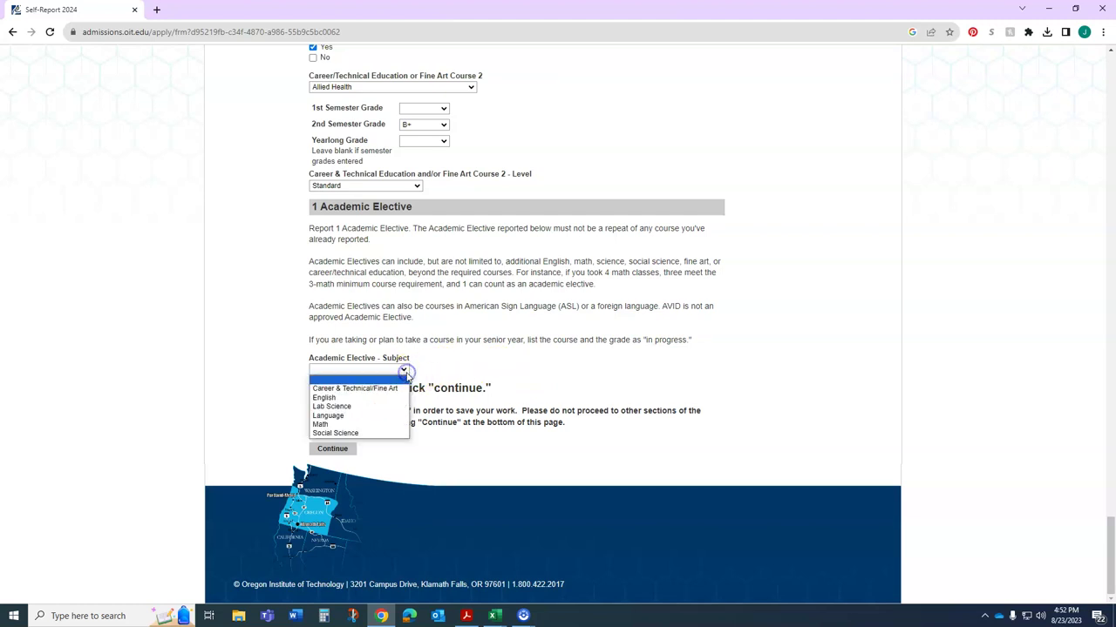
{"action": "left_click", "coordinate": [399, 417]}
{"action": "scroll", "coordinate": [478, 380], "scroll_direction": "down", "scroll_amount": 2}
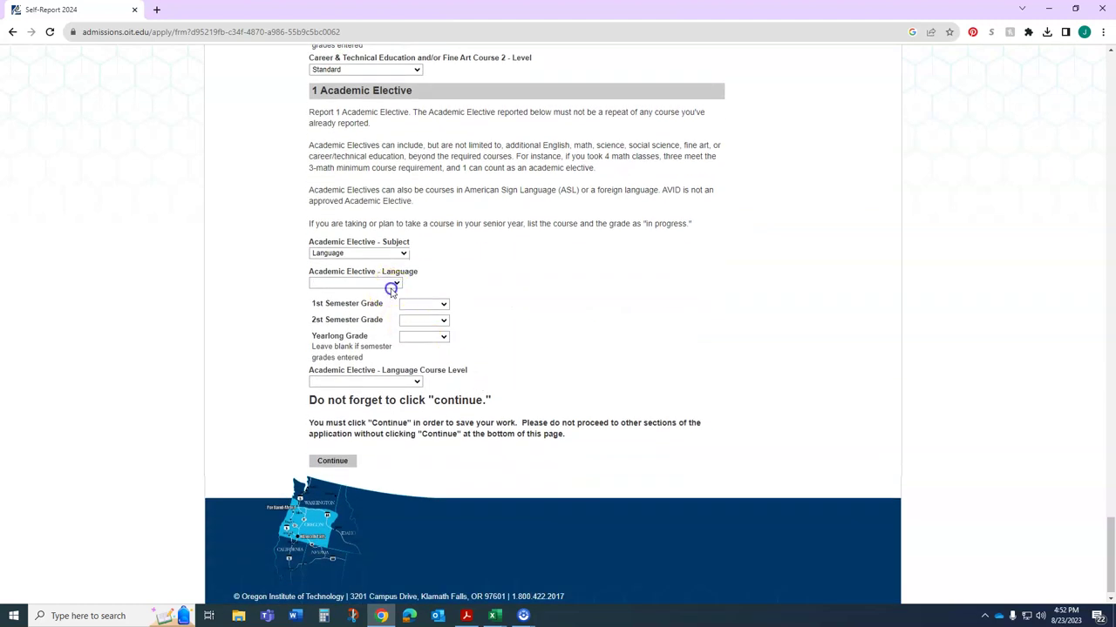
{"action": "left_click", "coordinate": [392, 286]}
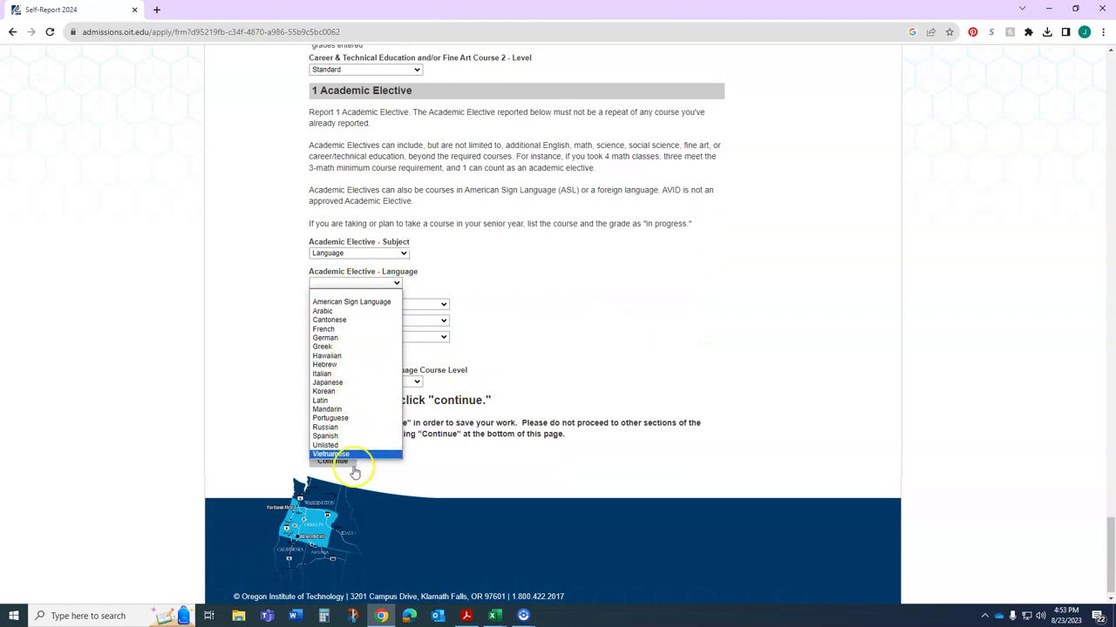
{"action": "left_click", "coordinate": [353, 355]}
{"action": "left_click", "coordinate": [405, 306]}
{"action": "left_click", "coordinate": [406, 333]}
{"action": "left_click", "coordinate": [426, 321]}
{"action": "left_click", "coordinate": [417, 376]}
{"action": "left_click", "coordinate": [384, 381]}
{"action": "left_click", "coordinate": [366, 393]}
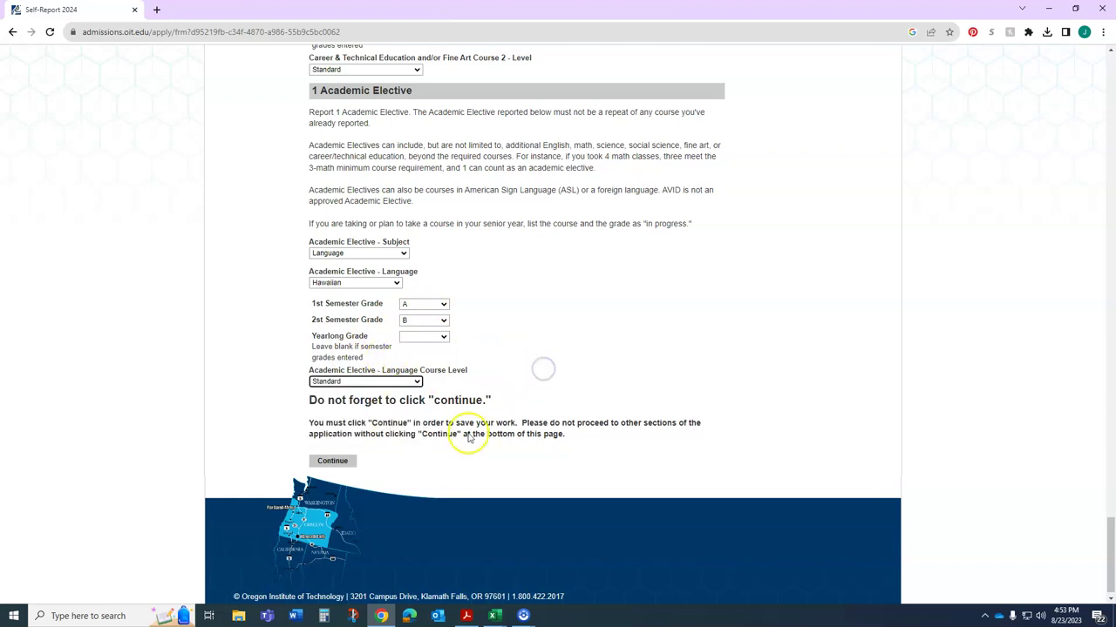
{"action": "left_click", "coordinate": [594, 405]}
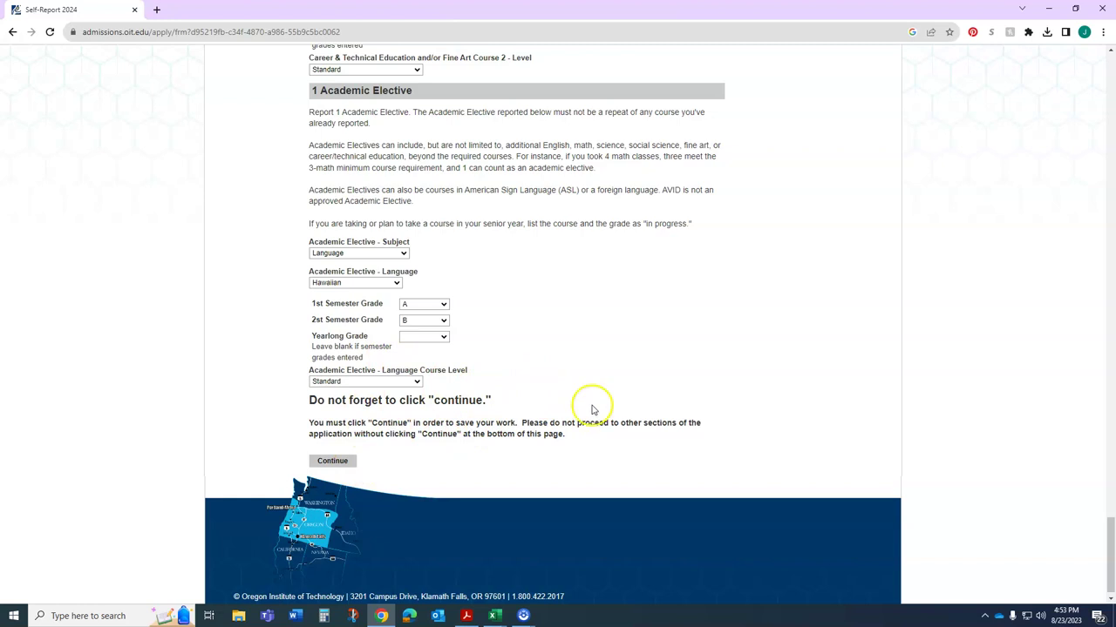
{"action": "left_click", "coordinate": [522, 616]}
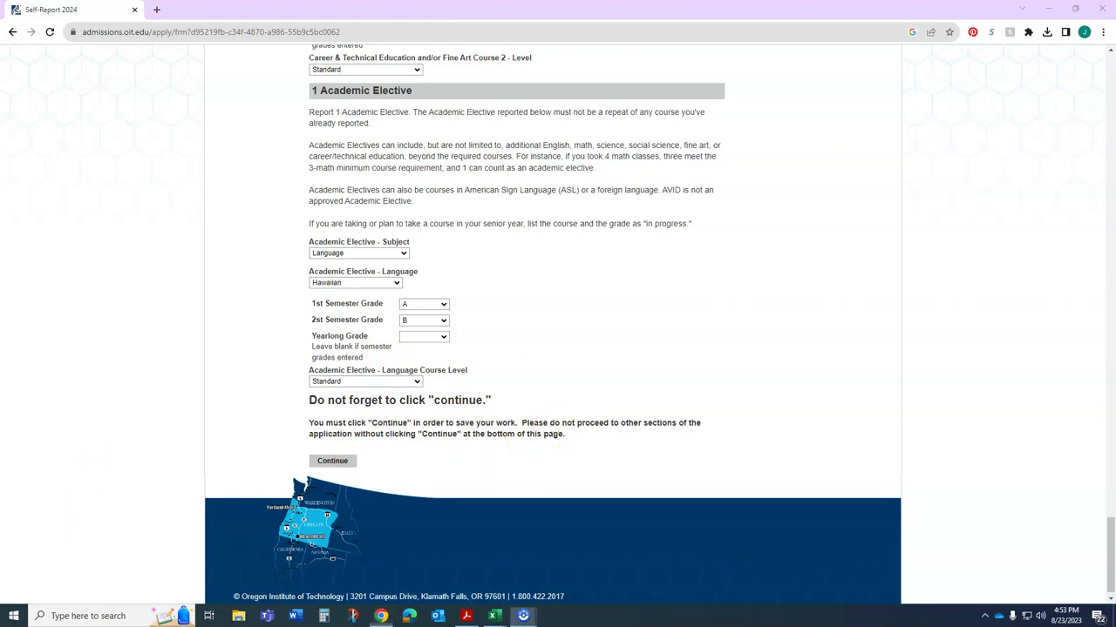